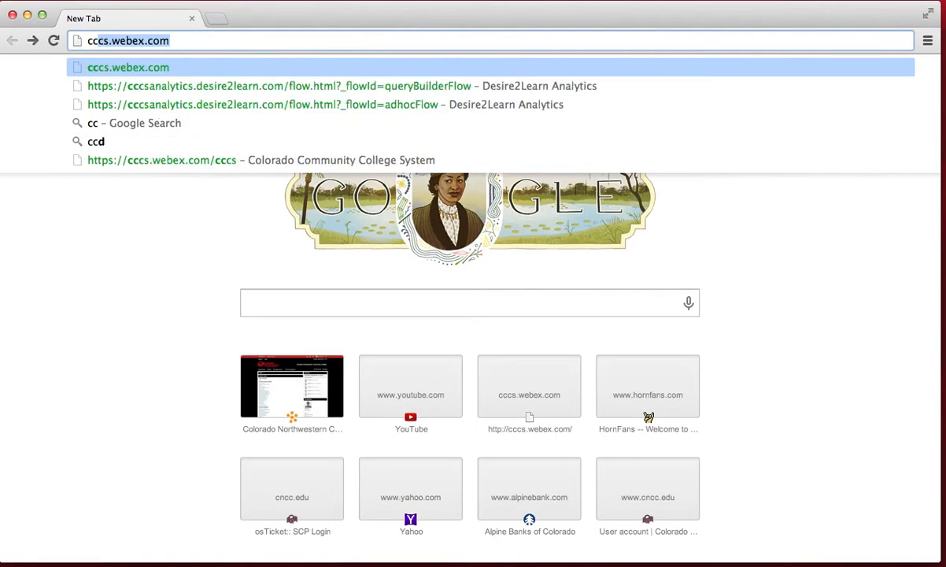
- Enter cccs.webex.com in Chrome's address bar and load the college WebEx site
{"action": "key", "text": "BackSpace"}
{"action": "type", "text": "cs"}
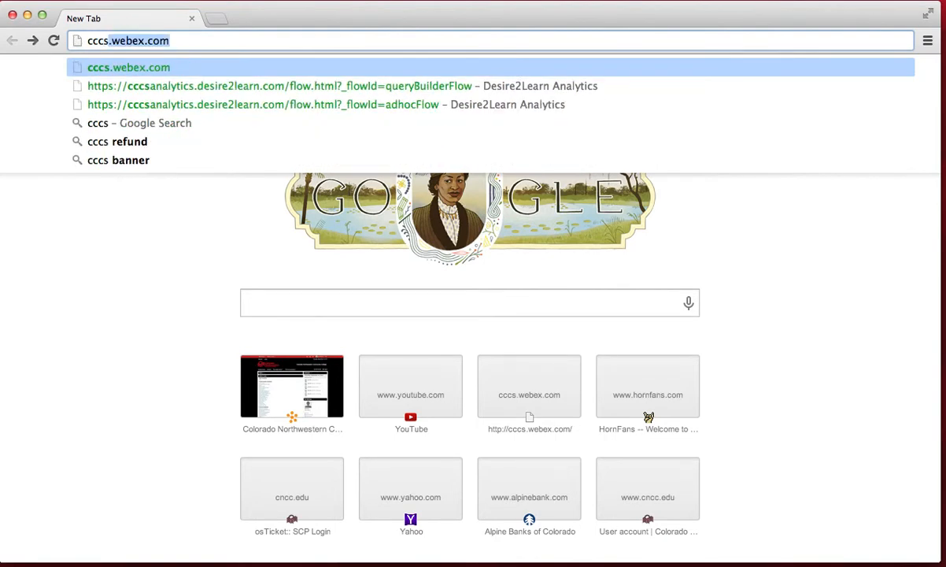
{"action": "type", "text": ".webex.com"}
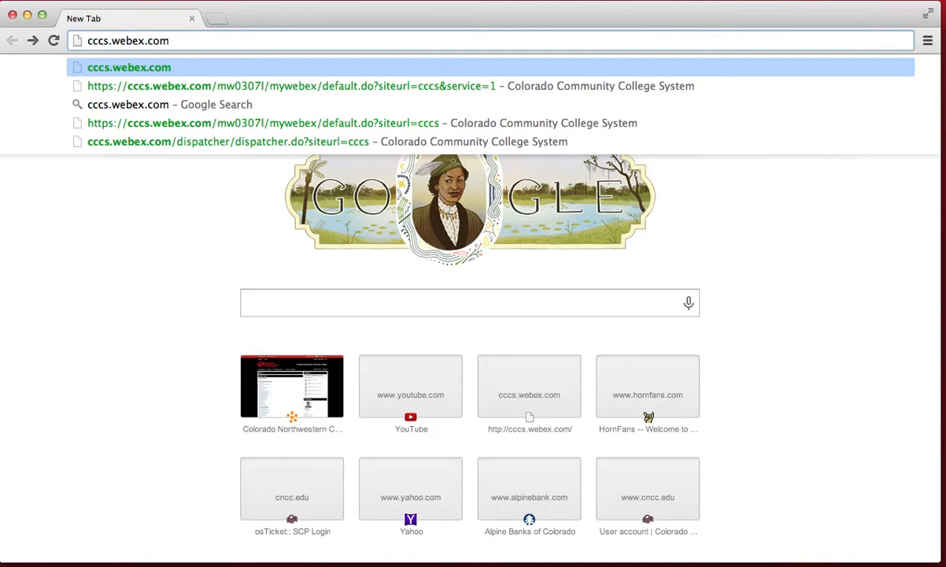
{"action": "key", "text": "Return"}
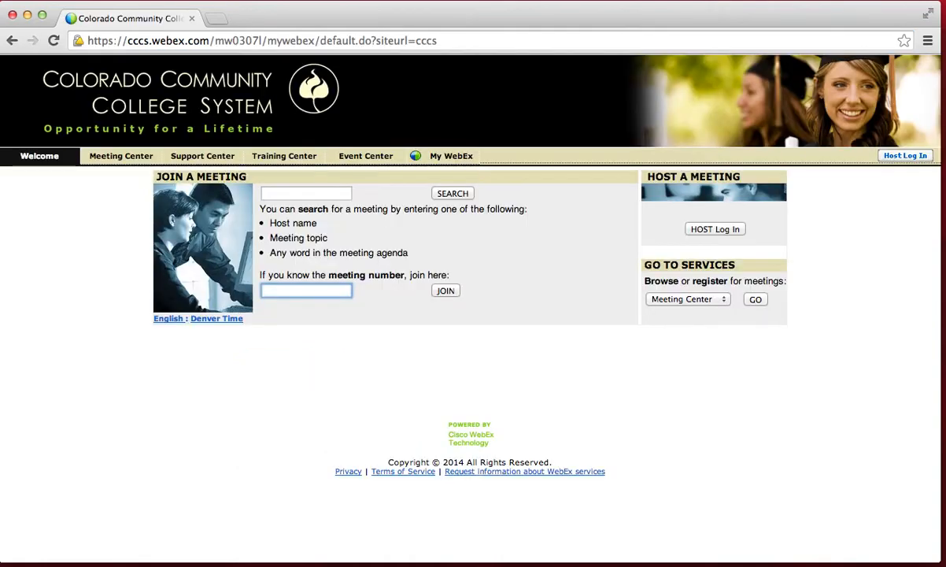
- Log in through Host Log In with the host's user name and password
{"action": "left_click", "coordinate": [899, 159]}
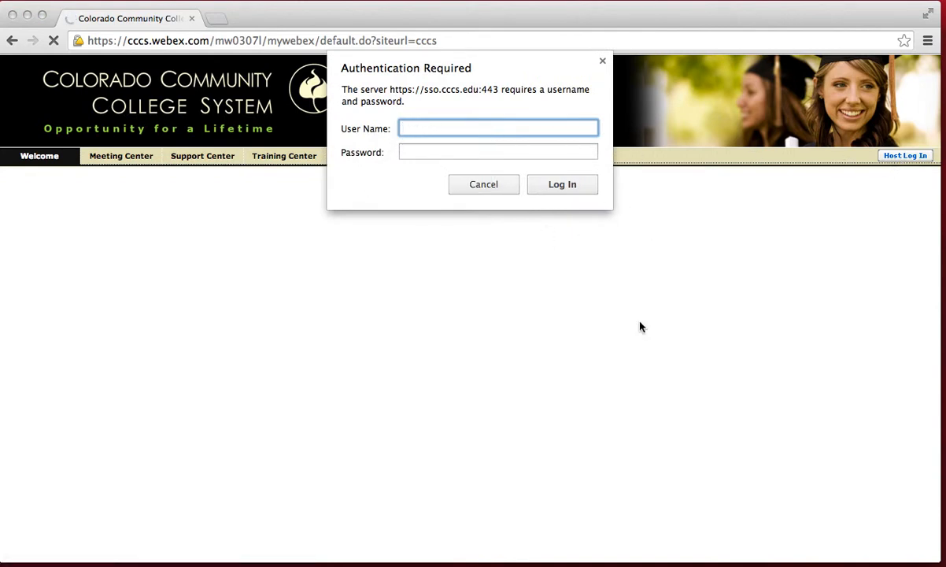
{"action": "key", "text": "Tab"}
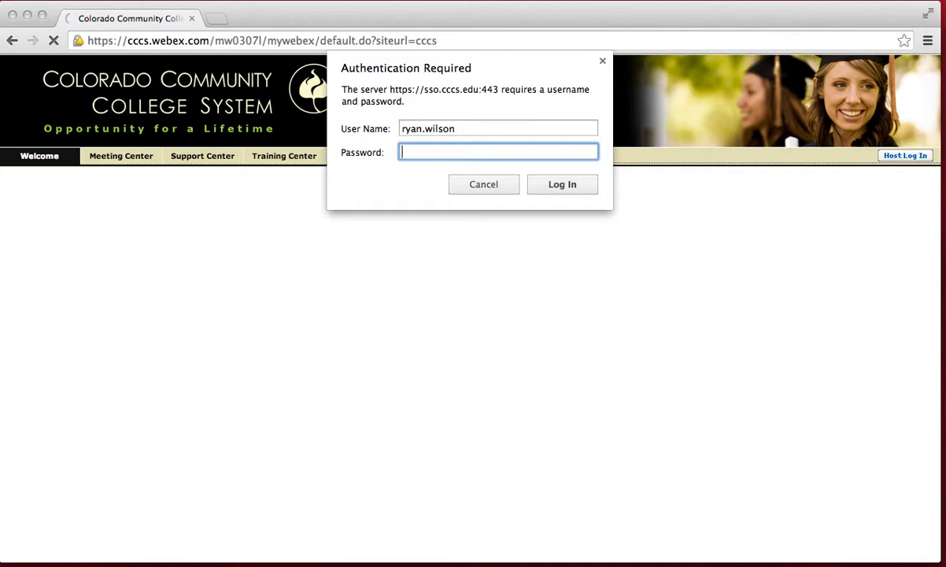
{"action": "type", "text": "*********"}
{"action": "key", "text": "Return"}
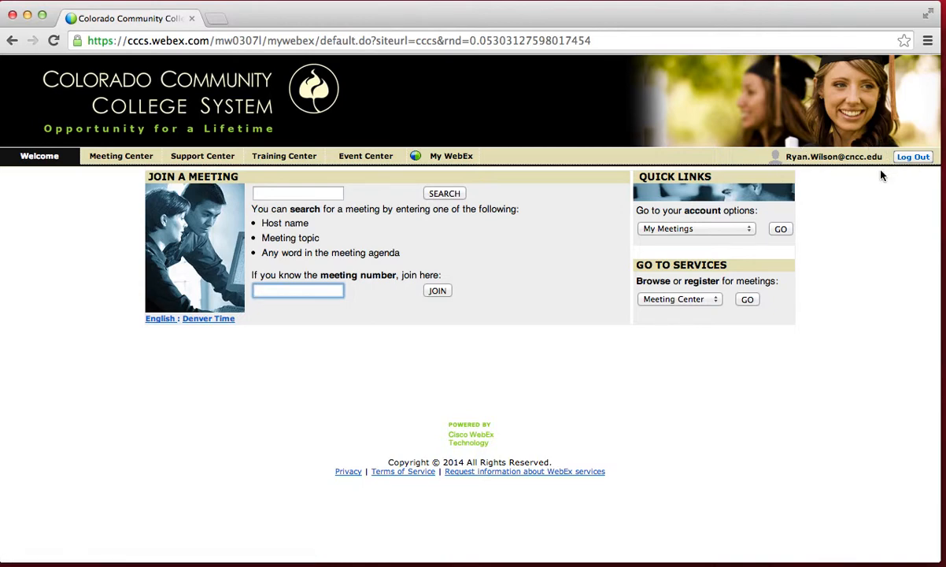
- Go to the Training Center tab and choose Schedule Training from the sidebar
{"action": "left_click", "coordinate": [280, 156]}
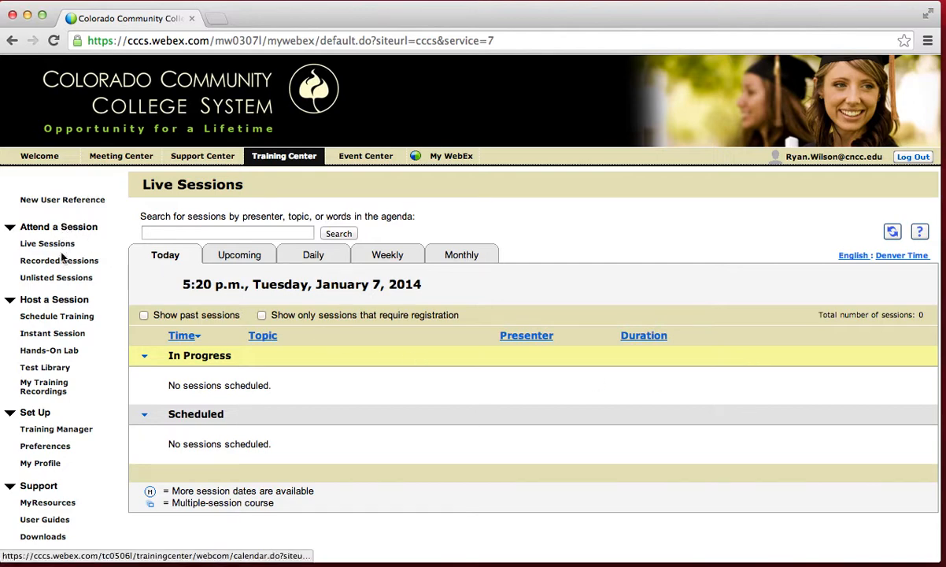
{"action": "left_click", "coordinate": [59, 317]}
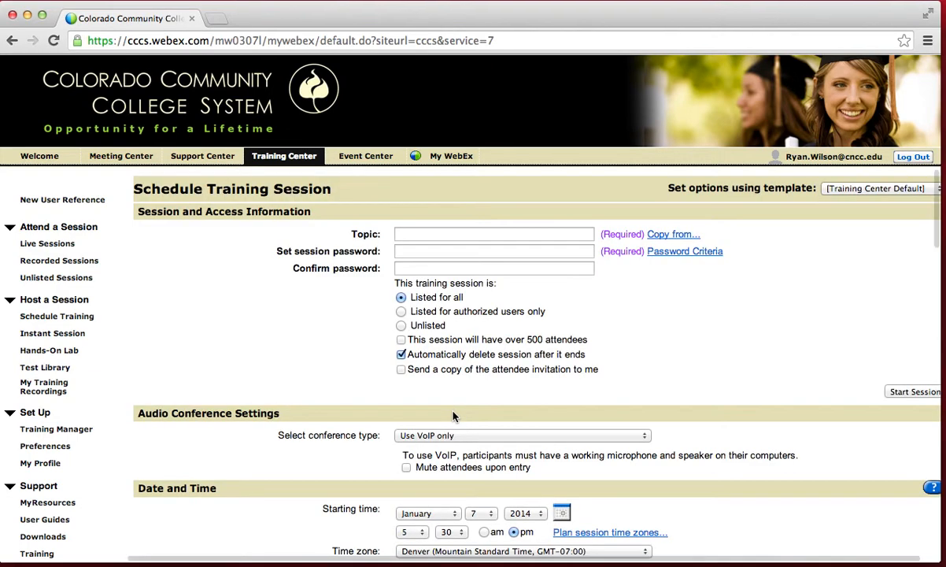
- Enter the topic 'WebEx Training', then set and confirm the session password
{"action": "left_click", "coordinate": [416, 230]}
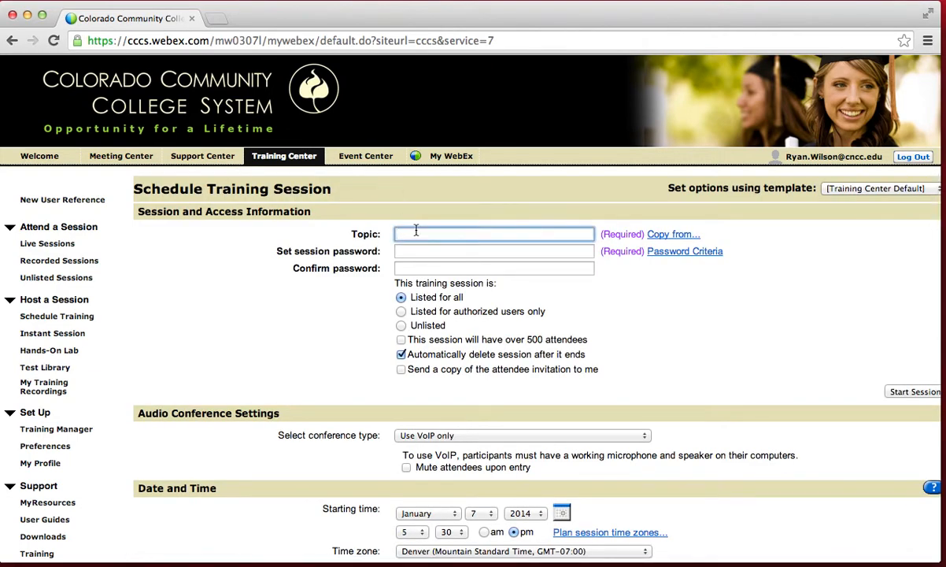
{"action": "type", "text": "WebEx Training"}
{"action": "left_click", "coordinate": [448, 251]}
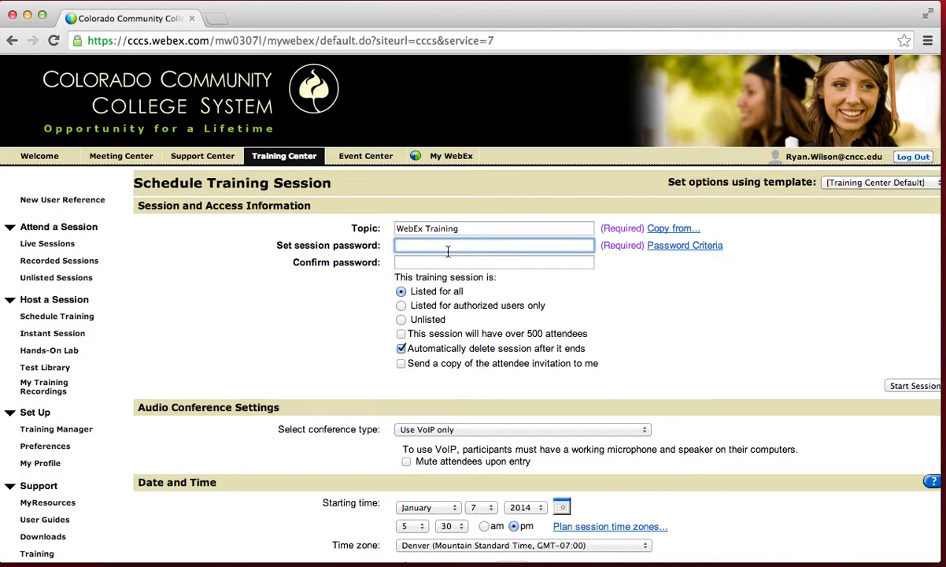
{"action": "type", "text": "•••••••"}
{"action": "key", "text": "Tab"}
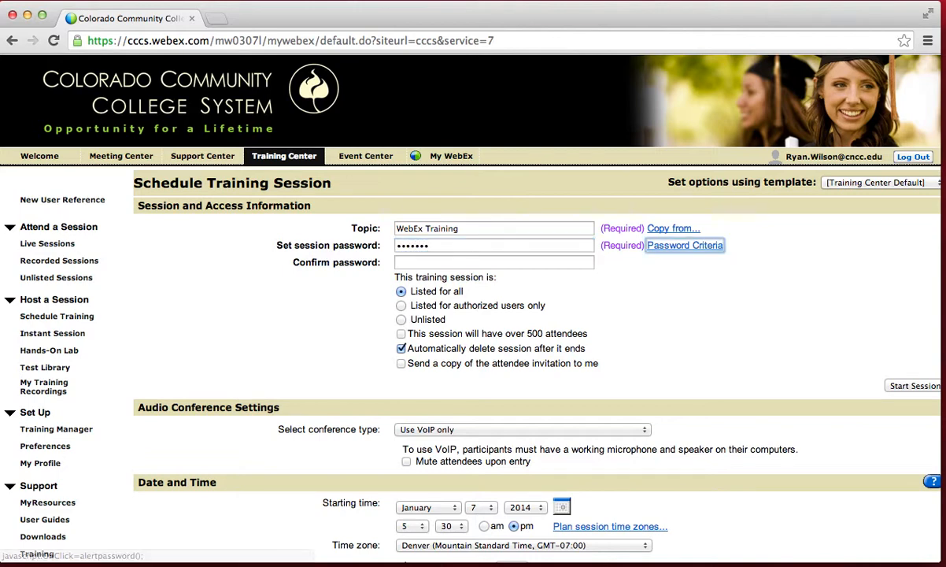
{"action": "key", "text": "Tab"}
{"action": "type", "text": "••••"}
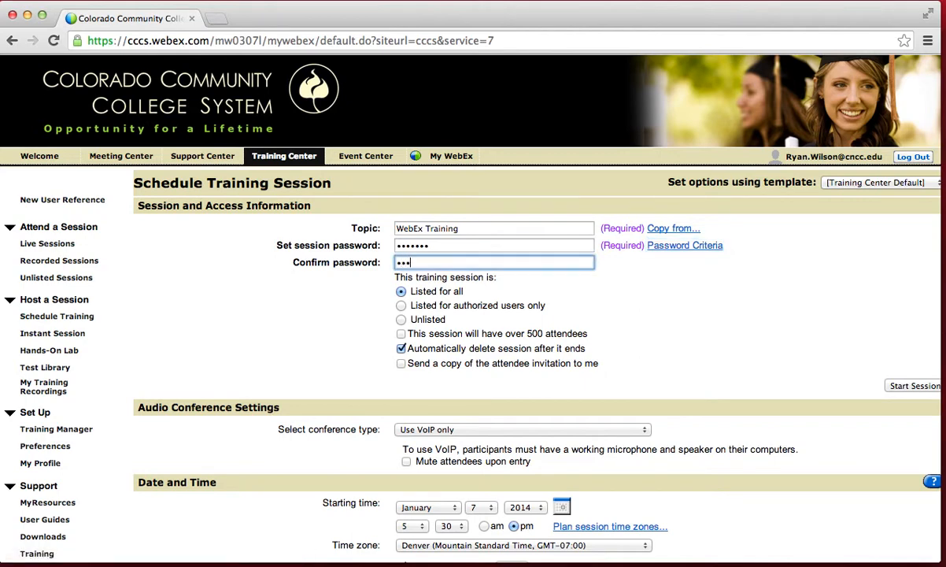
{"action": "type", "text": "•••"}
- Turn off automatic session deletion, send yourself an invitation copy, and mute attendees on entry
{"action": "scroll", "coordinate": [659, 372], "scroll_direction": "down", "scroll_amount": 2}
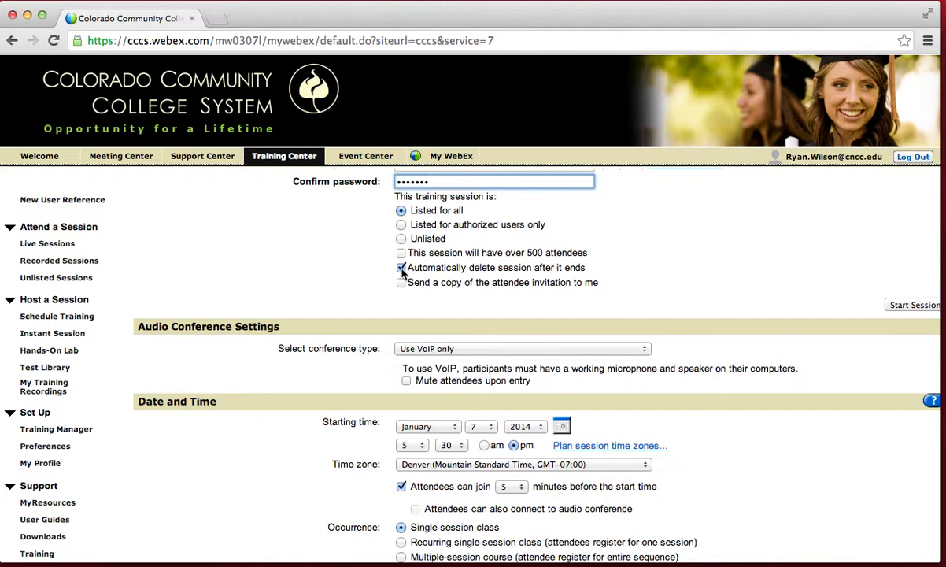
{"action": "left_click", "coordinate": [401, 269]}
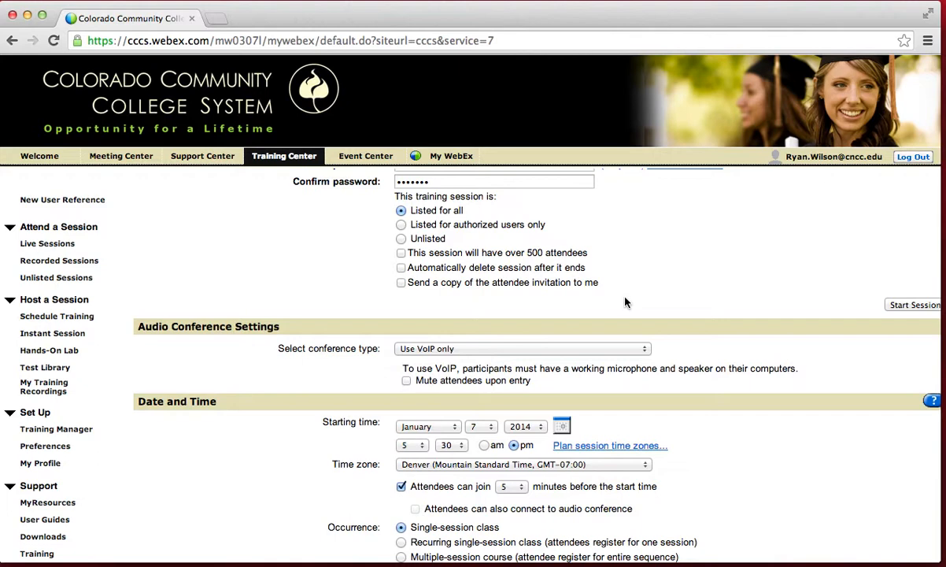
{"action": "scroll", "coordinate": [567, 302], "scroll_direction": "down", "scroll_amount": 2}
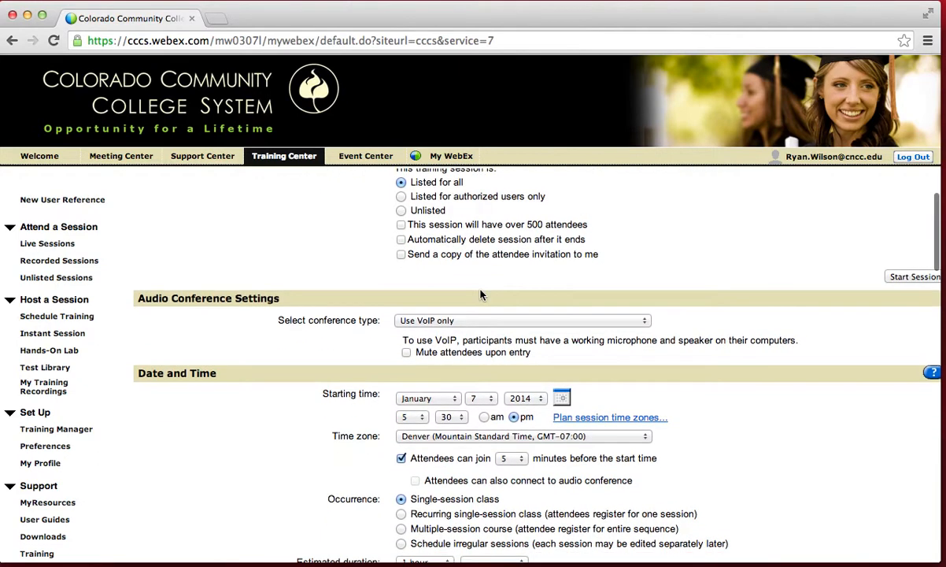
{"action": "left_click", "coordinate": [399, 254]}
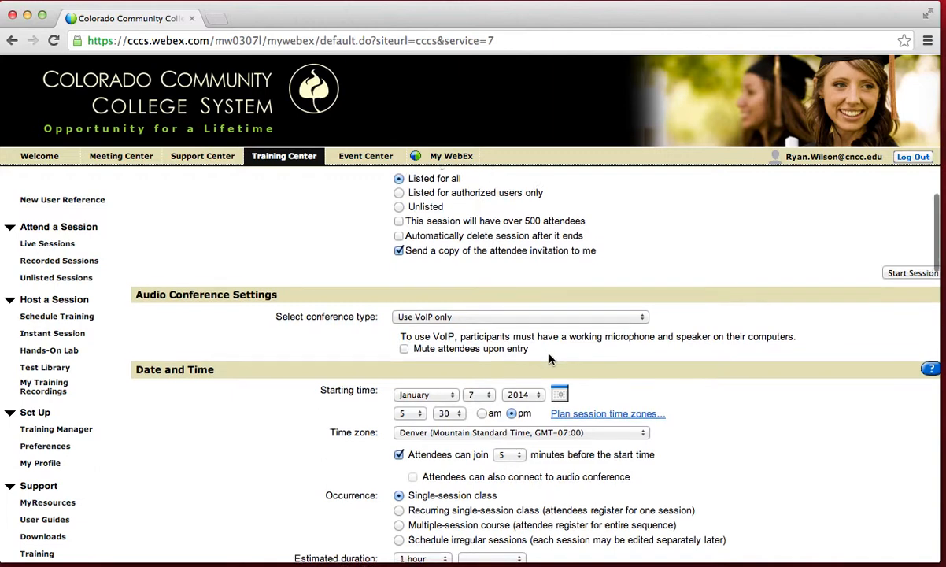
{"action": "scroll", "coordinate": [551, 356], "scroll_direction": "down", "scroll_amount": 1}
{"action": "left_click", "coordinate": [404, 340]}
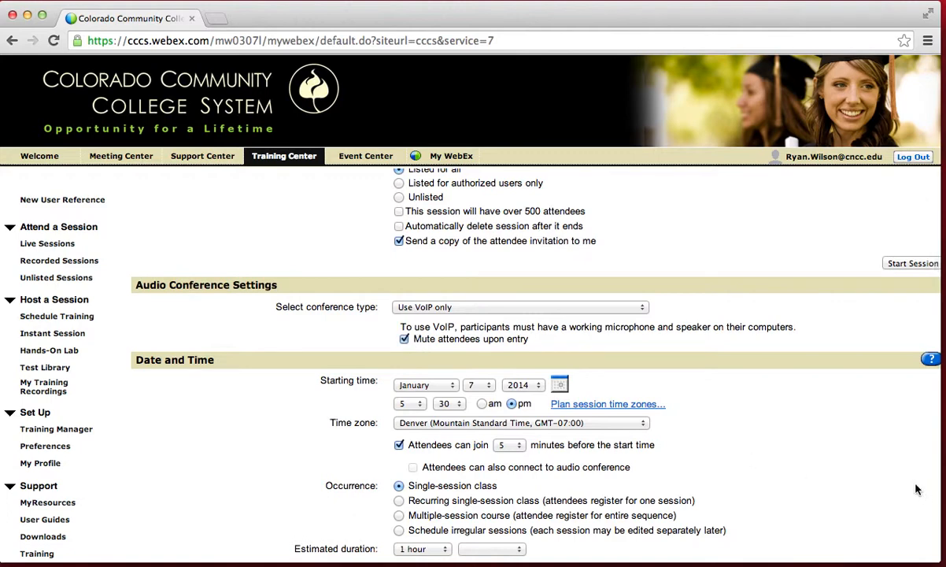
{"action": "scroll", "coordinate": [845, 473], "scroll_direction": "down", "scroll_amount": 3}
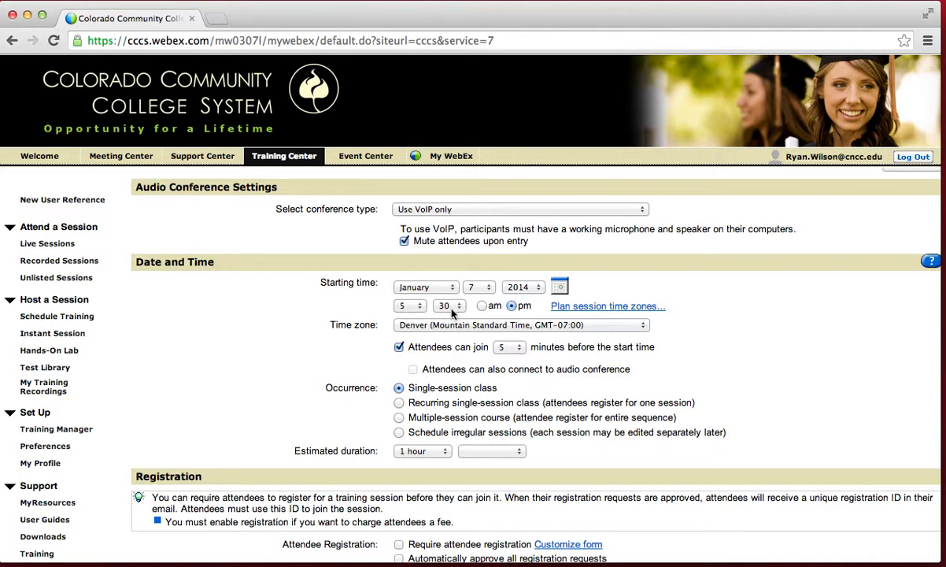
{"action": "left_click", "coordinate": [560, 291]}
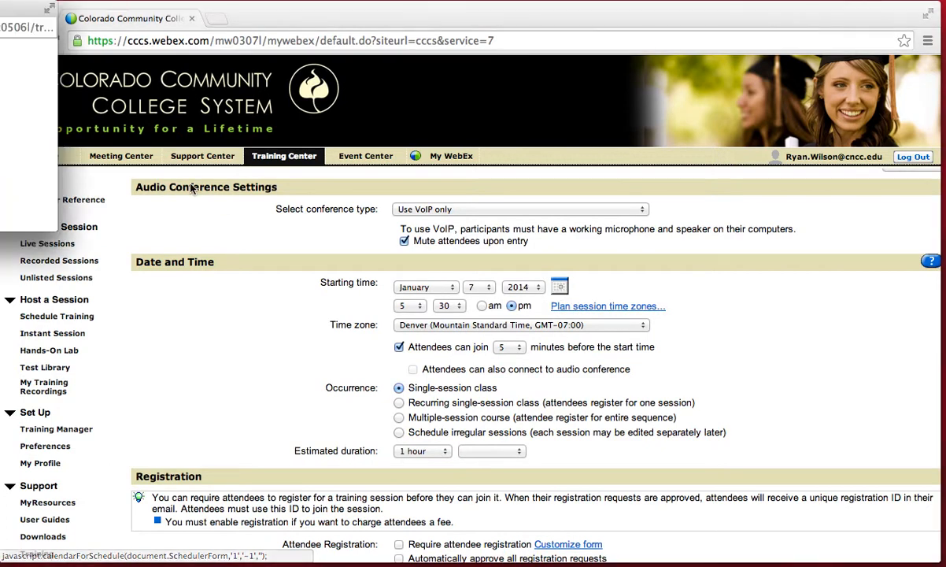
{"action": "left_click_drag", "start_coordinate": [19, 14], "coordinate": [472, 88]}
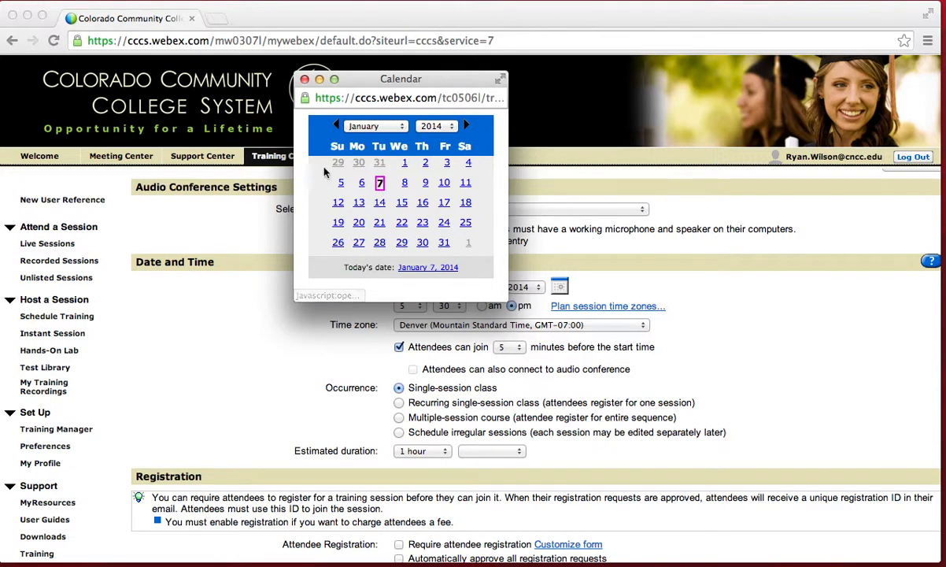
{"action": "left_click", "coordinate": [383, 126]}
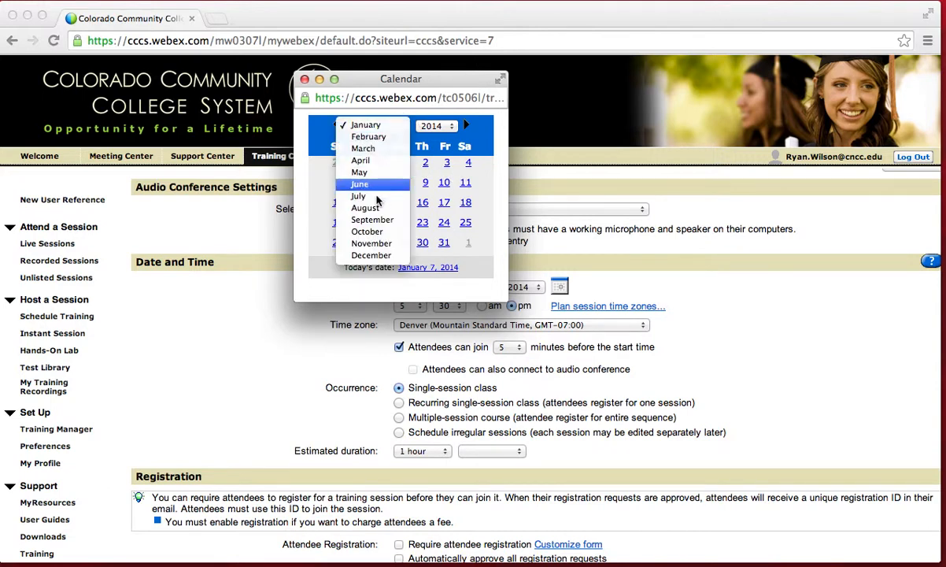
{"action": "left_click", "coordinate": [302, 150]}
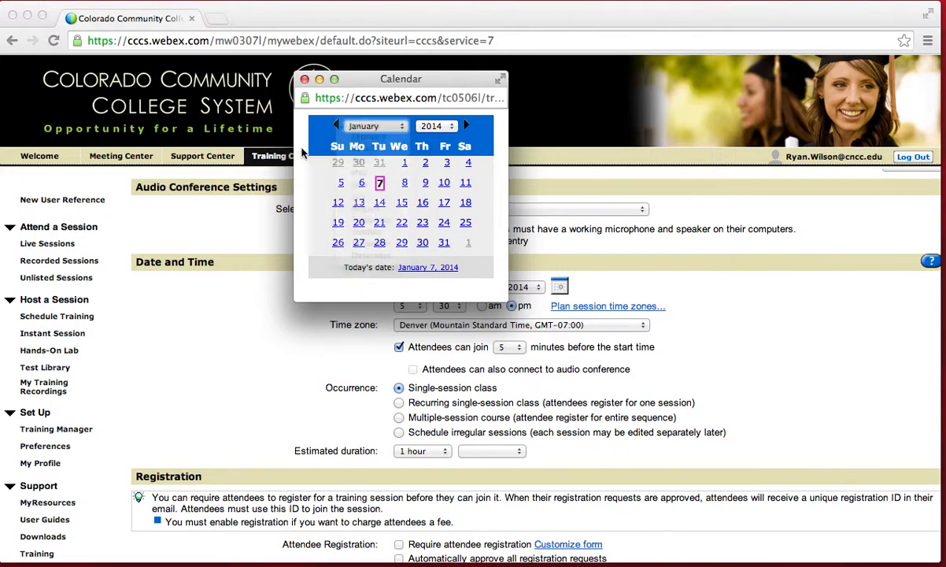
{"action": "left_click", "coordinate": [304, 79]}
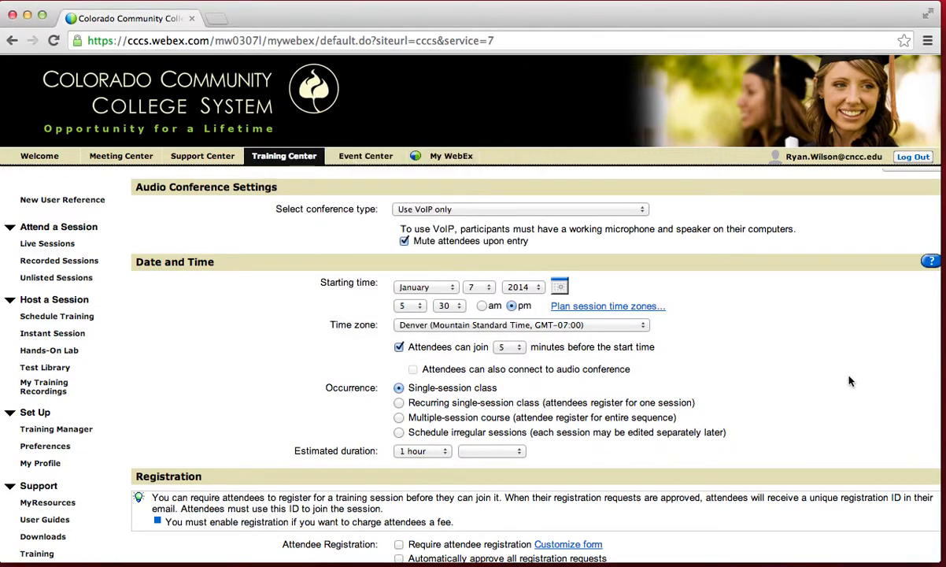
{"action": "scroll", "coordinate": [853, 381], "scroll_direction": "down", "scroll_amount": 2}
{"action": "scroll", "coordinate": [852, 381], "scroll_direction": "down", "scroll_amount": 1}
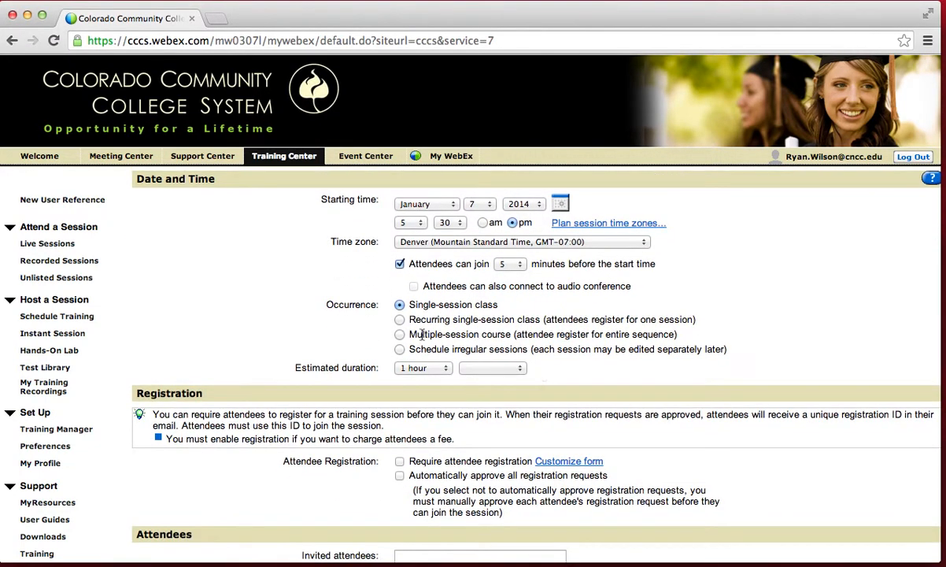
- Make it a recurring single-session class, weekly on Tuesdays, ending May 10, 2014
{"action": "left_click", "coordinate": [399, 319]}
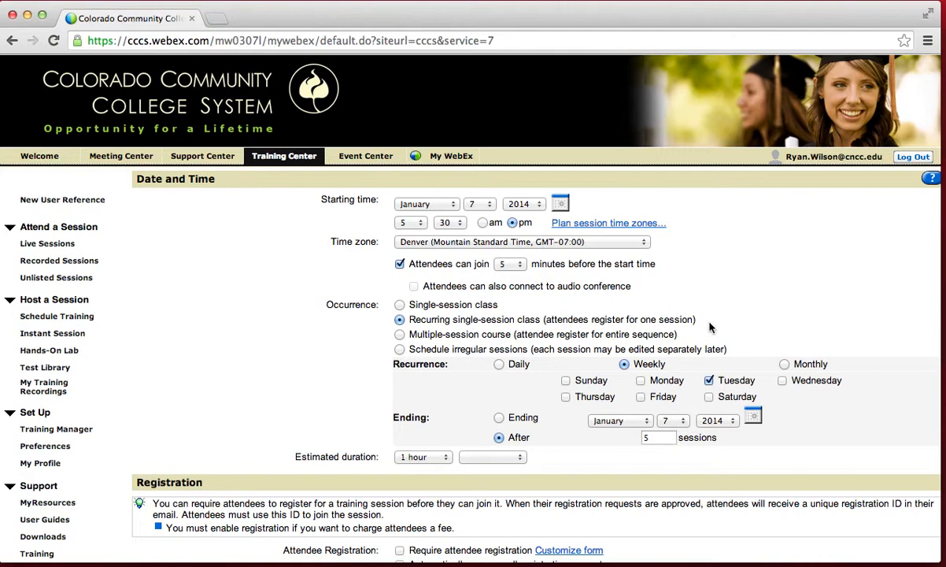
{"action": "scroll", "coordinate": [760, 328], "scroll_direction": "down", "scroll_amount": 1}
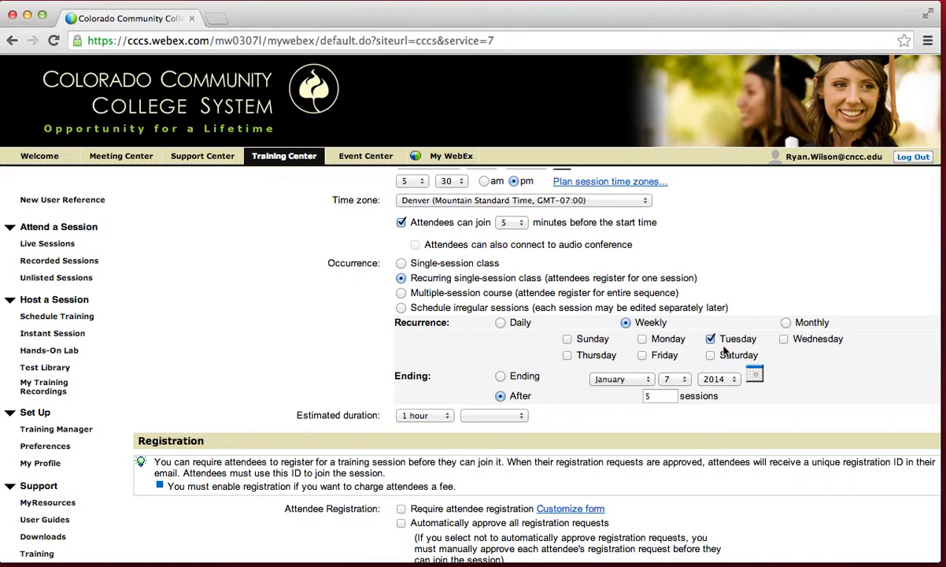
{"action": "left_click", "coordinate": [500, 376]}
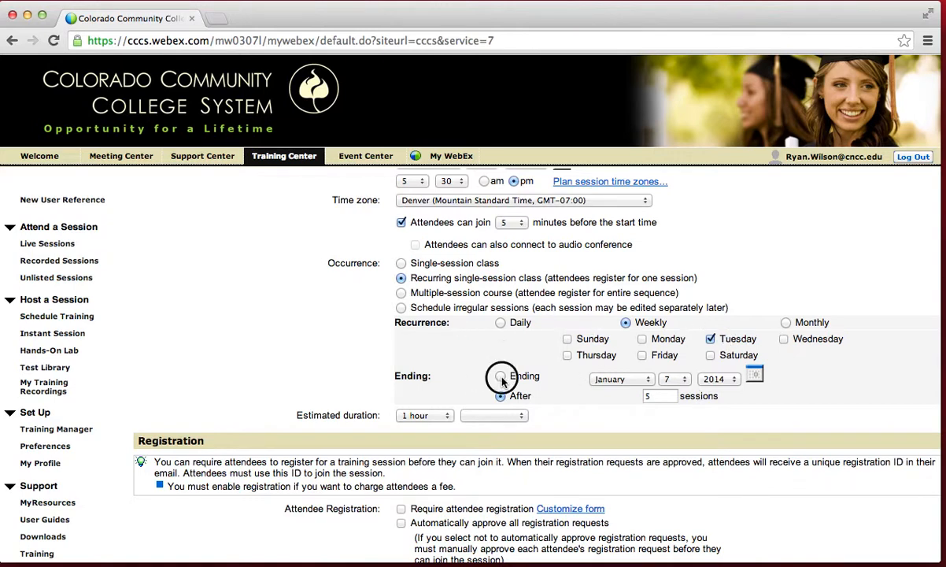
{"action": "left_click", "coordinate": [629, 379]}
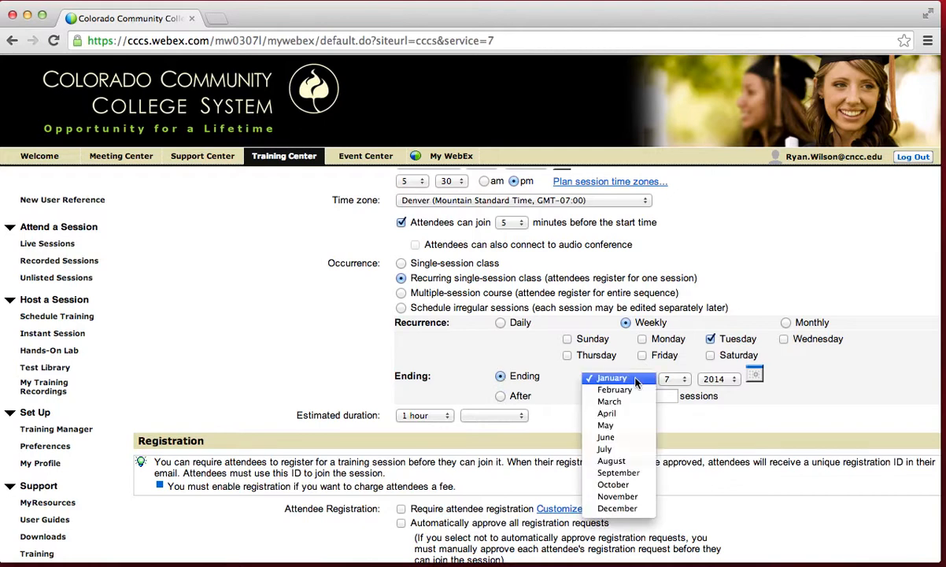
{"action": "left_click", "coordinate": [625, 426]}
{"action": "left_click", "coordinate": [677, 381]}
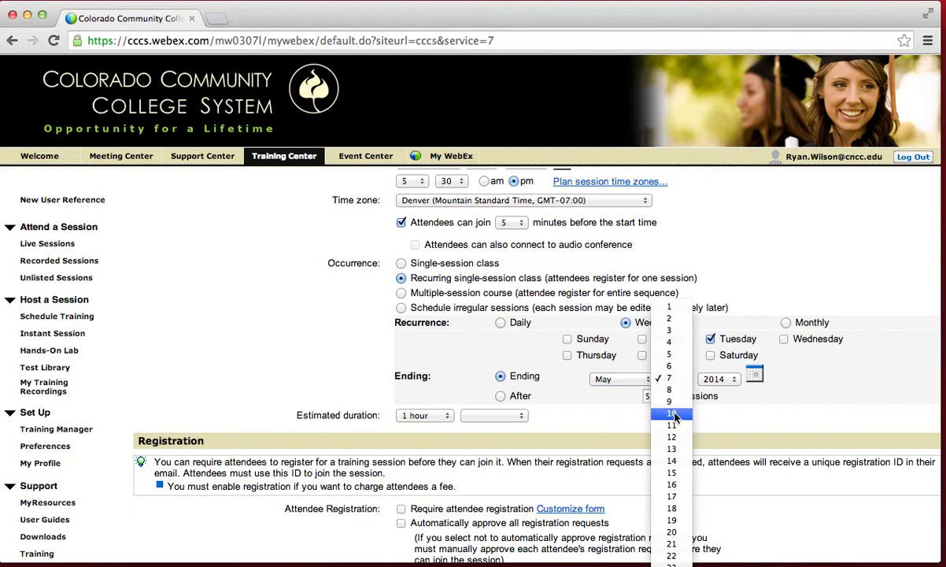
{"action": "left_click", "coordinate": [671, 413]}
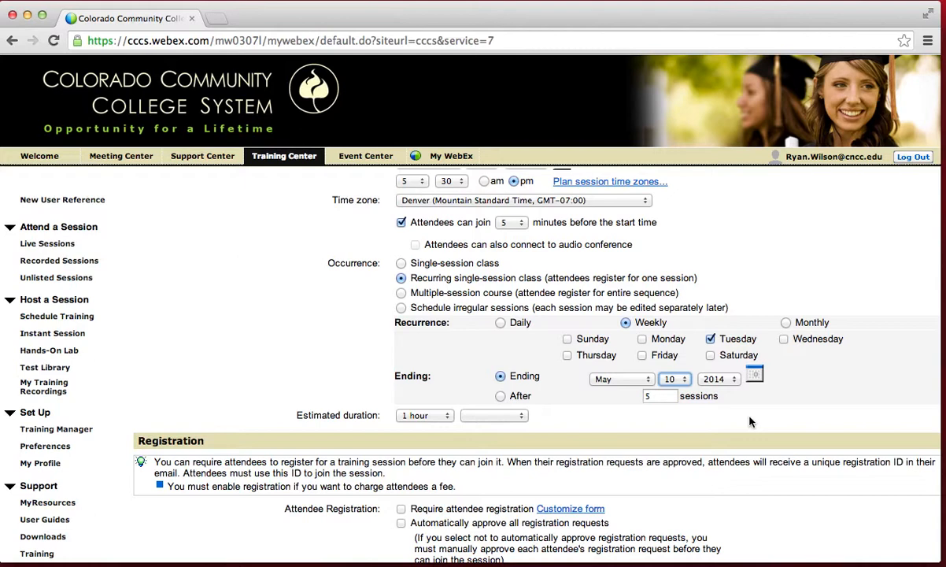
{"action": "scroll", "coordinate": [749, 422], "scroll_direction": "down", "scroll_amount": 3}
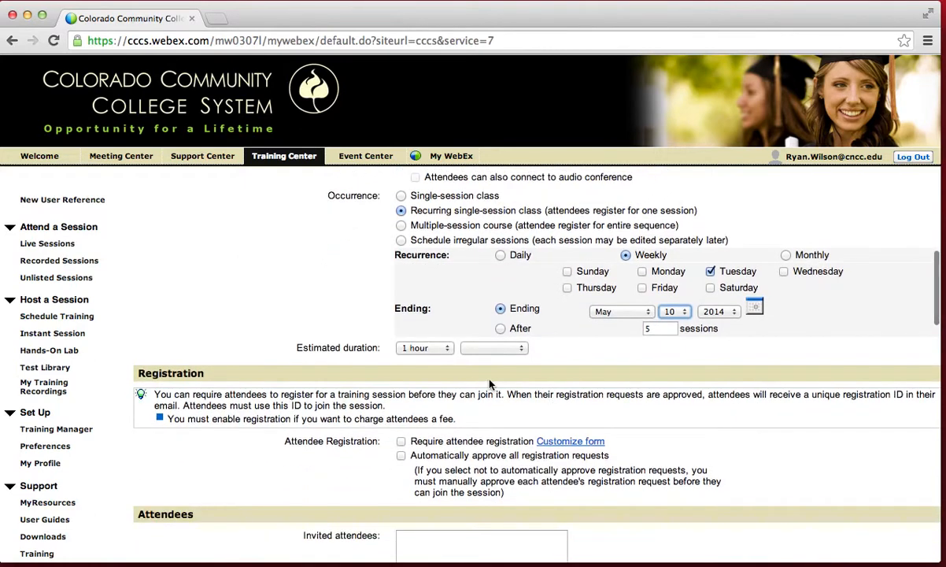
{"action": "left_click", "coordinate": [428, 352]}
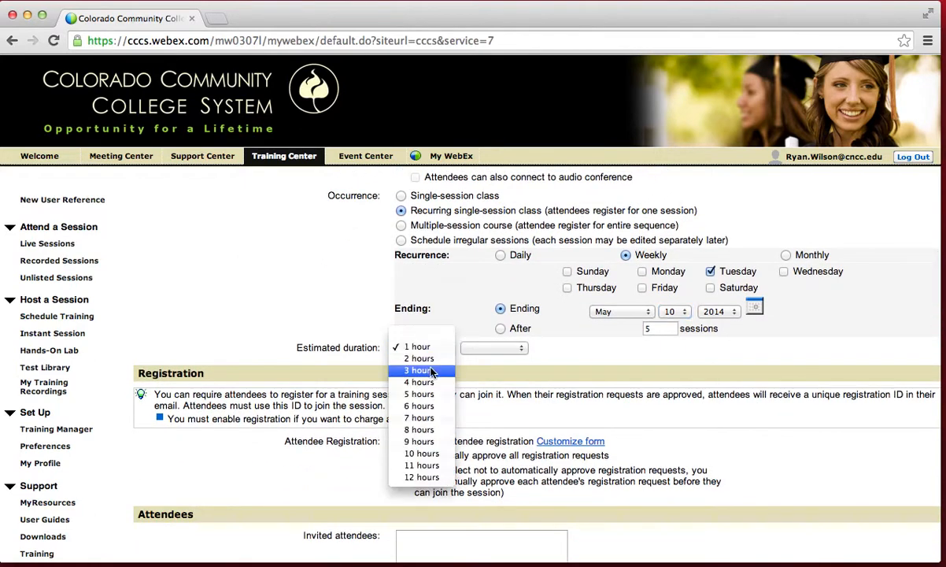
- Choose 3 hours as the session's estimated duration
{"action": "left_click", "coordinate": [431, 368]}
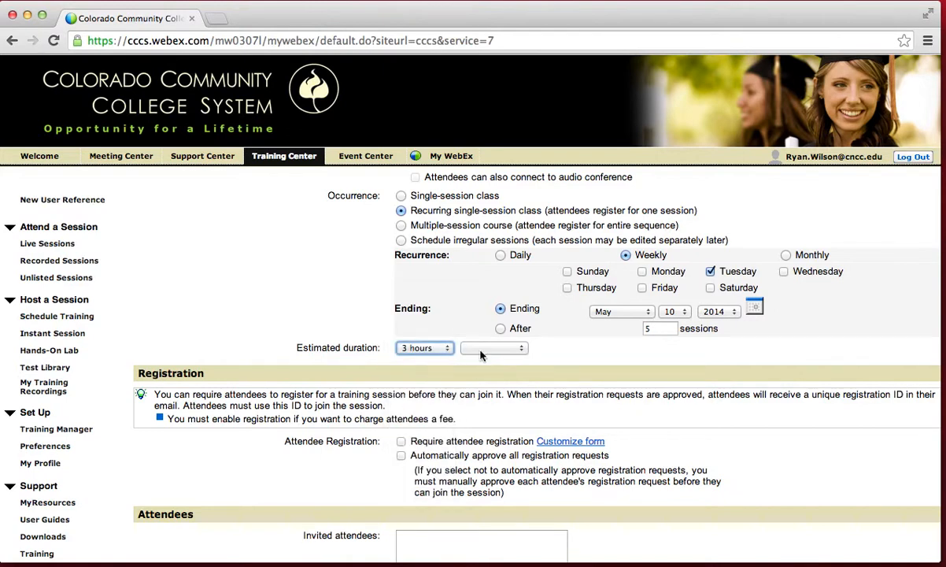
{"action": "scroll", "coordinate": [753, 433], "scroll_direction": "down", "scroll_amount": 5}
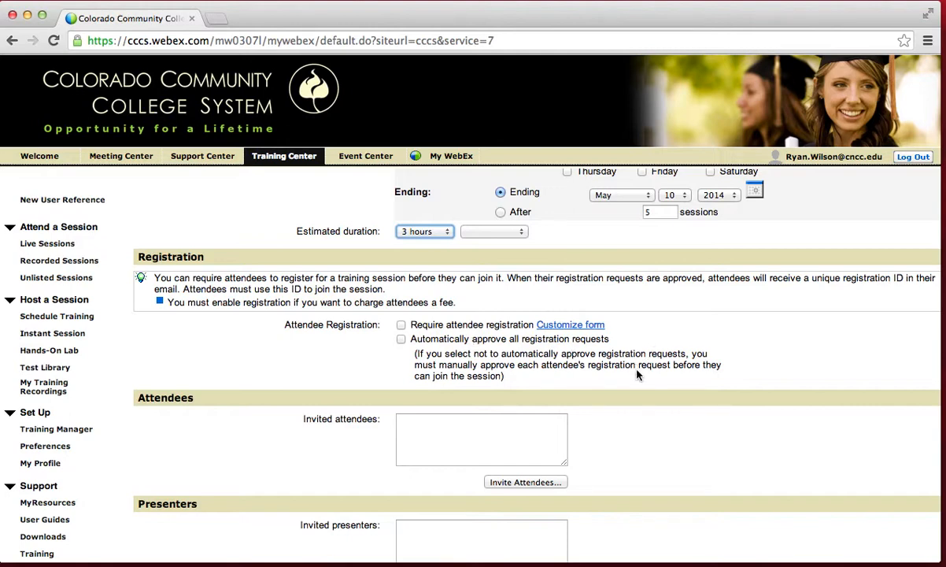
{"action": "scroll", "coordinate": [638, 376], "scroll_direction": "down", "scroll_amount": 3}
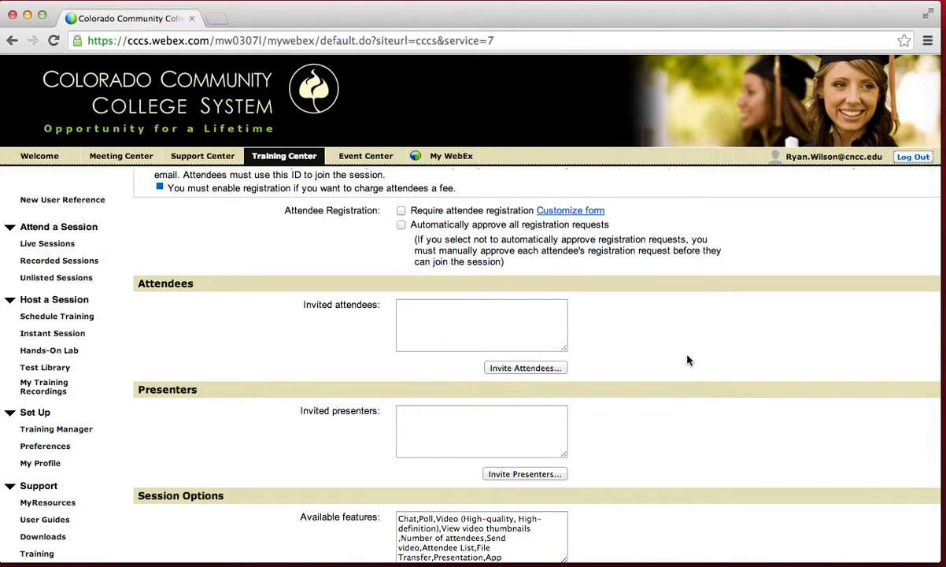
{"action": "scroll", "coordinate": [687, 361], "scroll_direction": "down", "scroll_amount": 2}
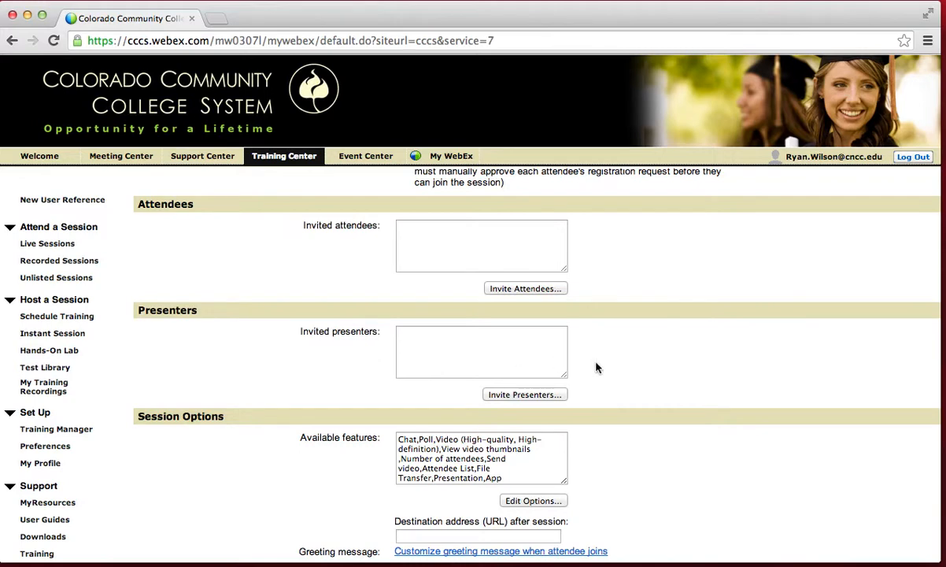
{"action": "scroll", "coordinate": [664, 371], "scroll_direction": "down", "scroll_amount": 2}
{"action": "scroll", "coordinate": [663, 371], "scroll_direction": "down", "scroll_amount": 1}
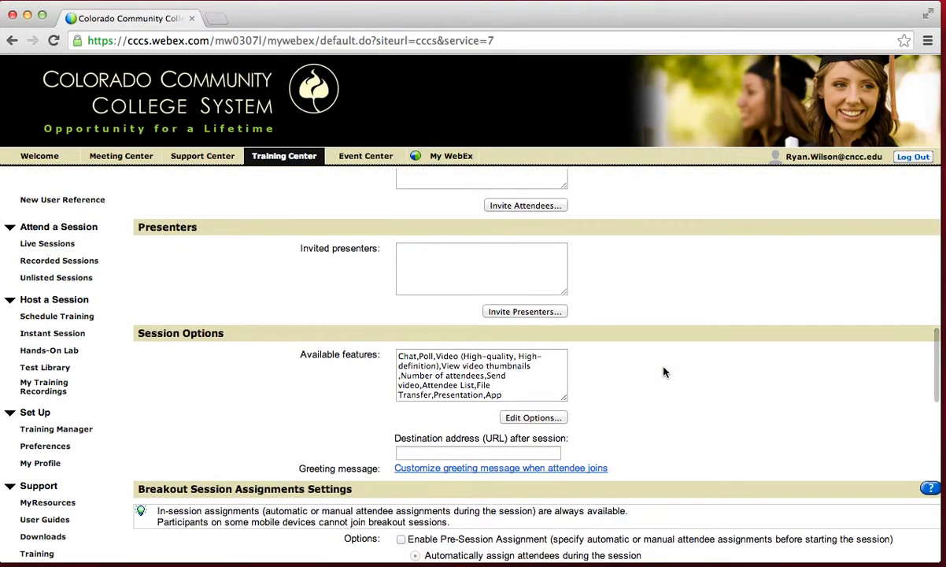
{"action": "scroll", "coordinate": [663, 371], "scroll_direction": "down", "scroll_amount": 3}
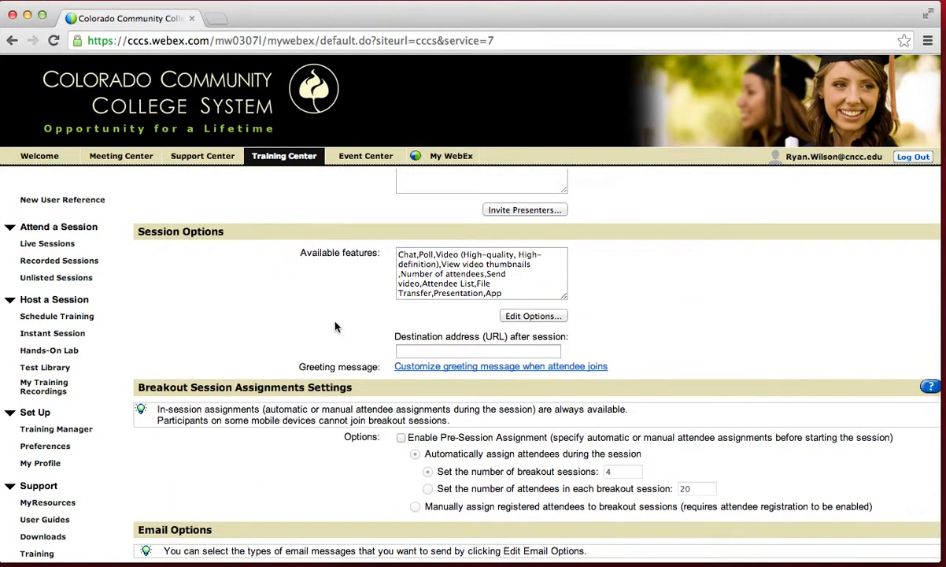
{"action": "scroll", "coordinate": [662, 342], "scroll_direction": "down", "scroll_amount": 3}
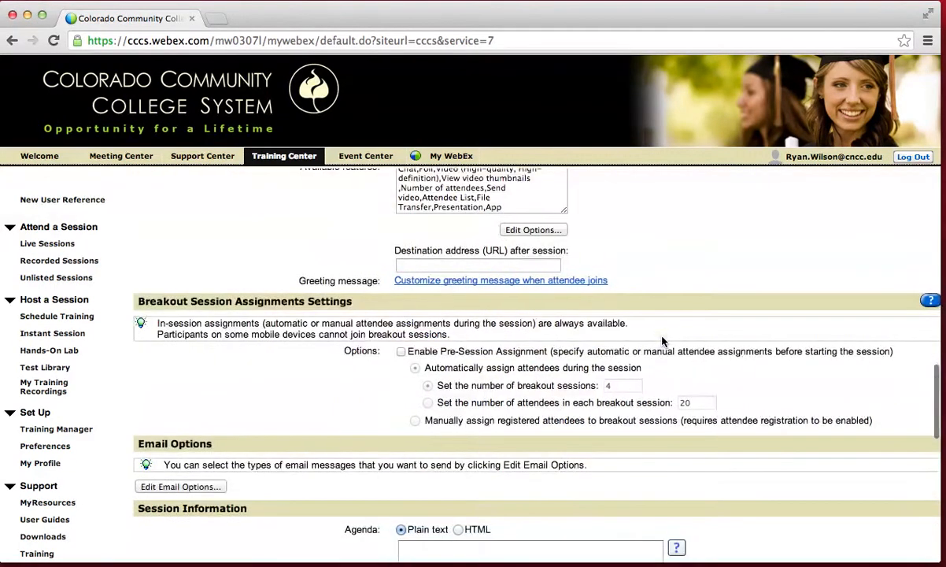
{"action": "left_click", "coordinate": [526, 265]}
{"action": "type", "text": "h"}
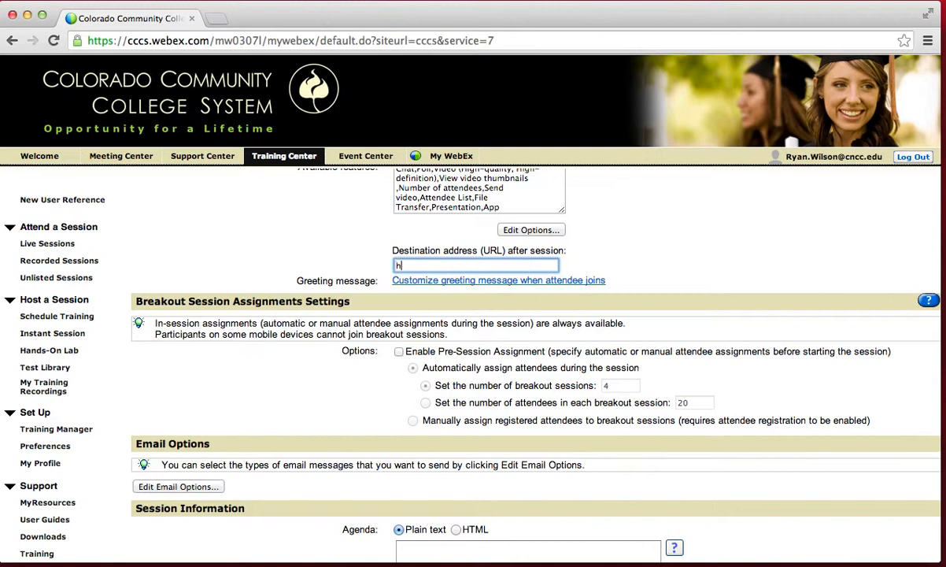
{"action": "type", "text": "ttp://www.cncc.edu"}
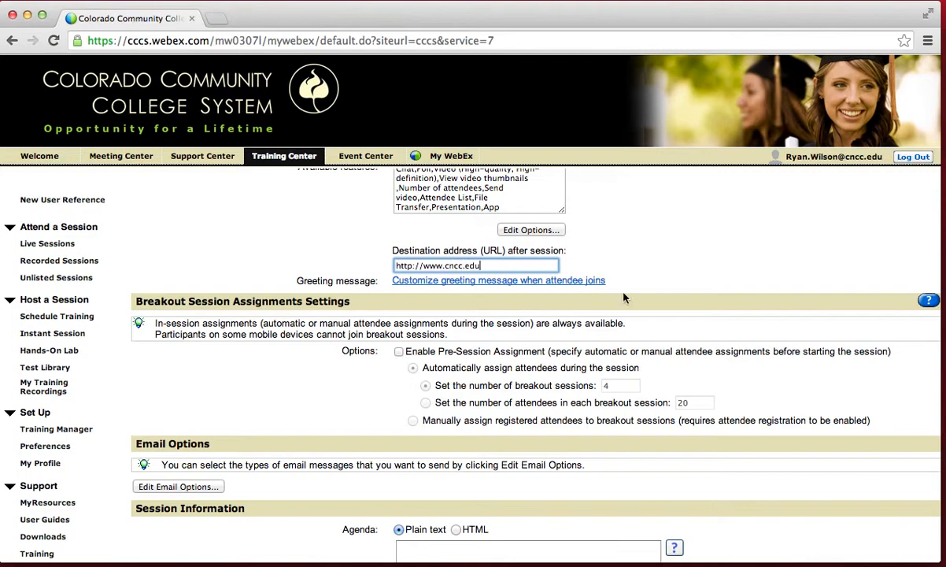
{"action": "scroll", "coordinate": [627, 298], "scroll_direction": "down", "scroll_amount": 2}
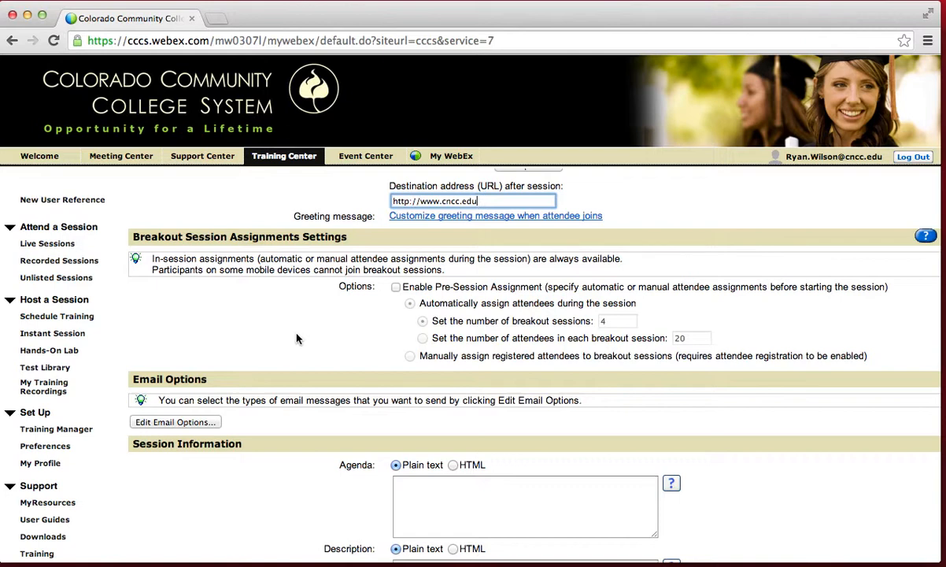
- Type 'Learn how to use WebEx for the Virtual Classroom' into the Agenda box
{"action": "scroll", "coordinate": [298, 339], "scroll_direction": "down", "scroll_amount": 2}
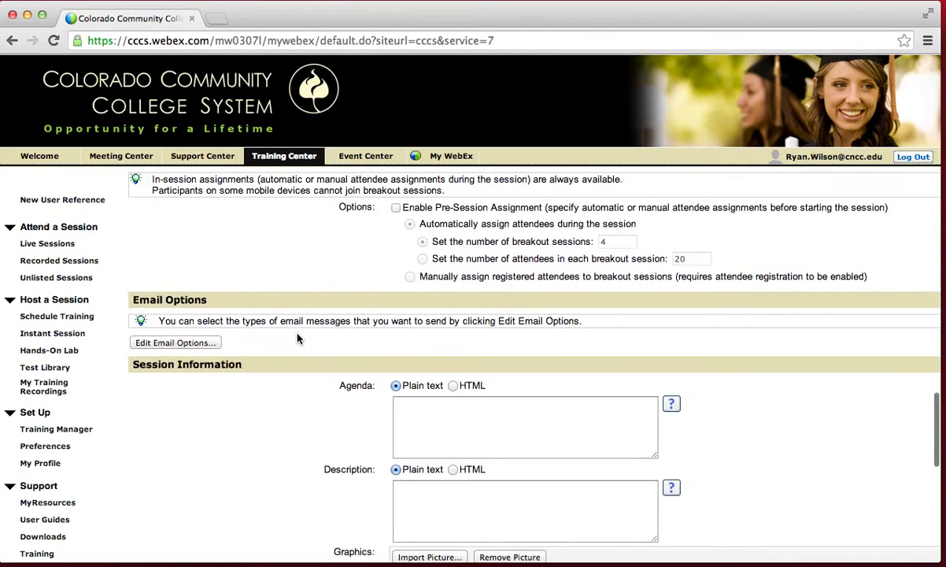
{"action": "scroll", "coordinate": [298, 338], "scroll_direction": "down", "scroll_amount": 2}
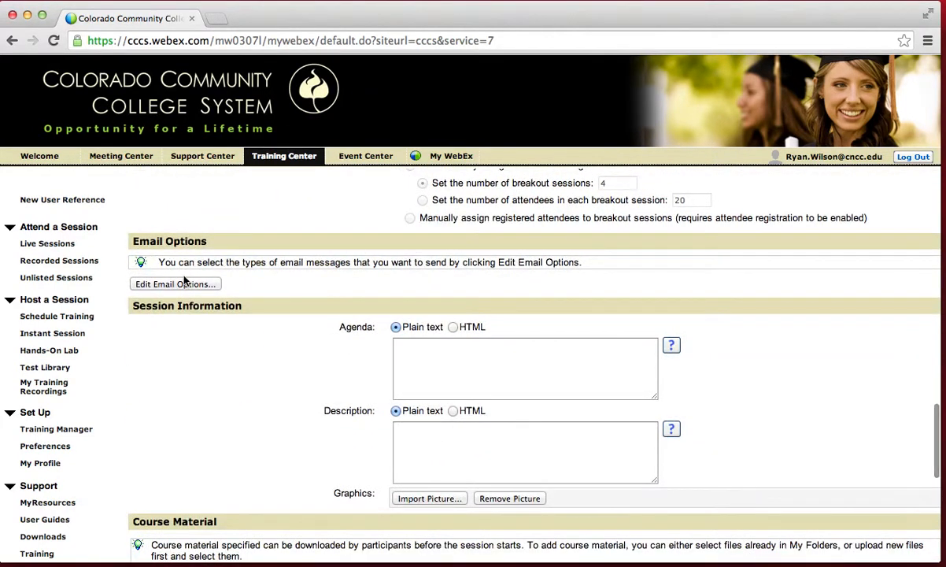
{"action": "scroll", "coordinate": [787, 412], "scroll_direction": "down", "scroll_amount": 2}
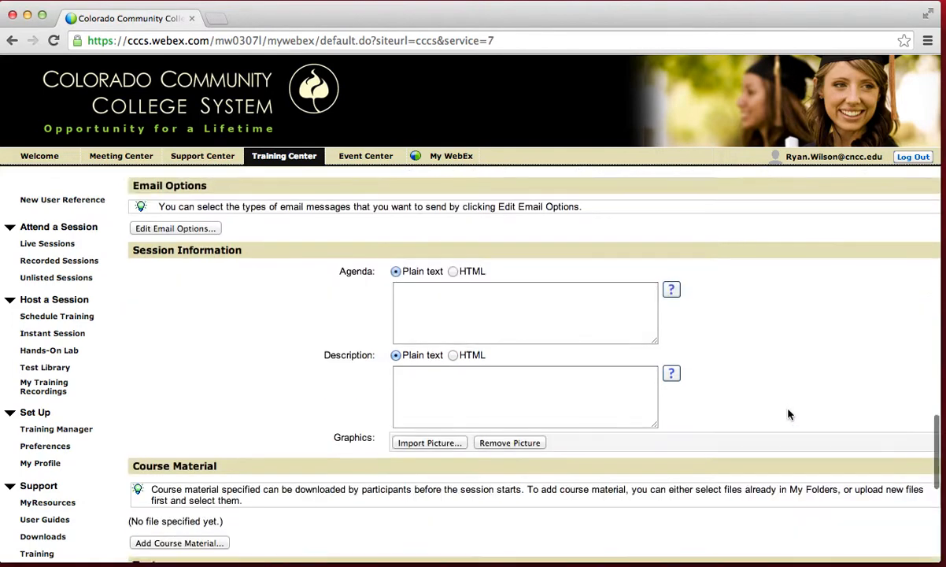
{"action": "left_click", "coordinate": [418, 292]}
{"action": "type", "text": "Learn"}
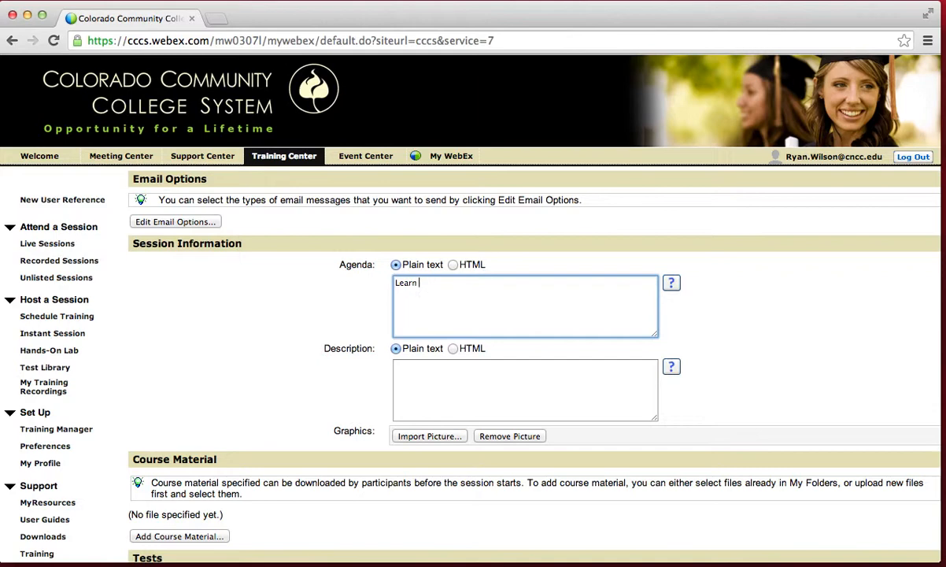
{"action": "type", "text": " how to use WebEx fo"}
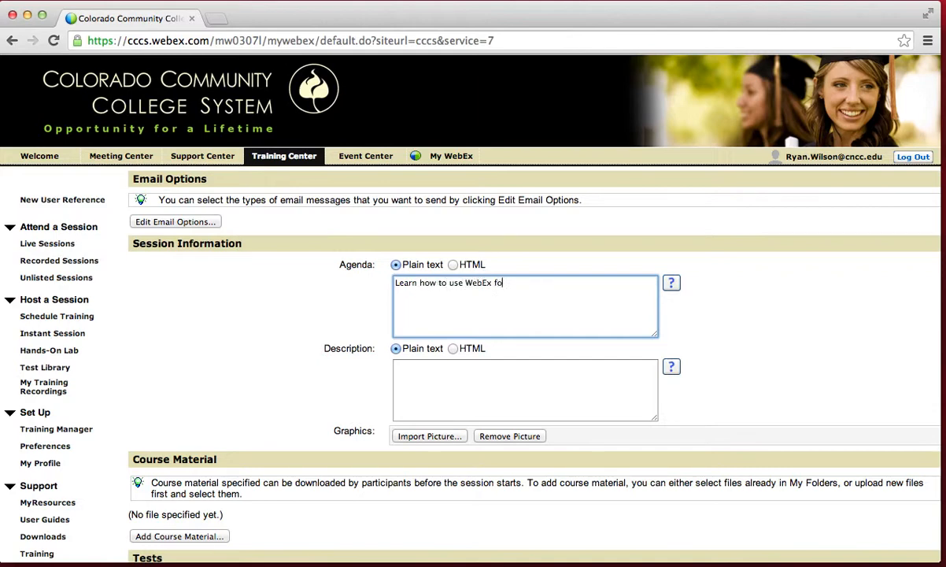
{"action": "type", "text": "r the Virtual Classroom"}
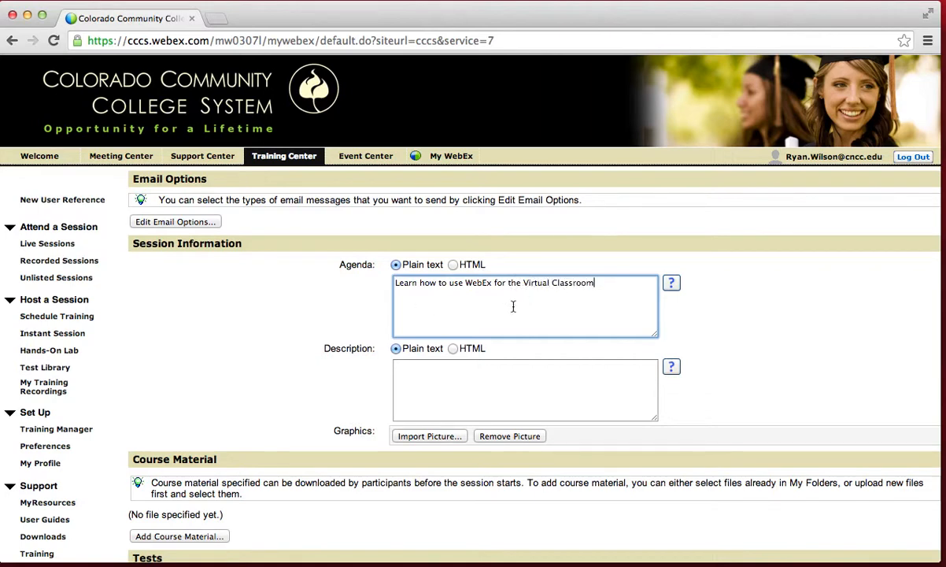
{"action": "scroll", "coordinate": [773, 365], "scroll_direction": "down", "scroll_amount": 1}
{"action": "scroll", "coordinate": [773, 364], "scroll_direction": "down", "scroll_amount": 3}
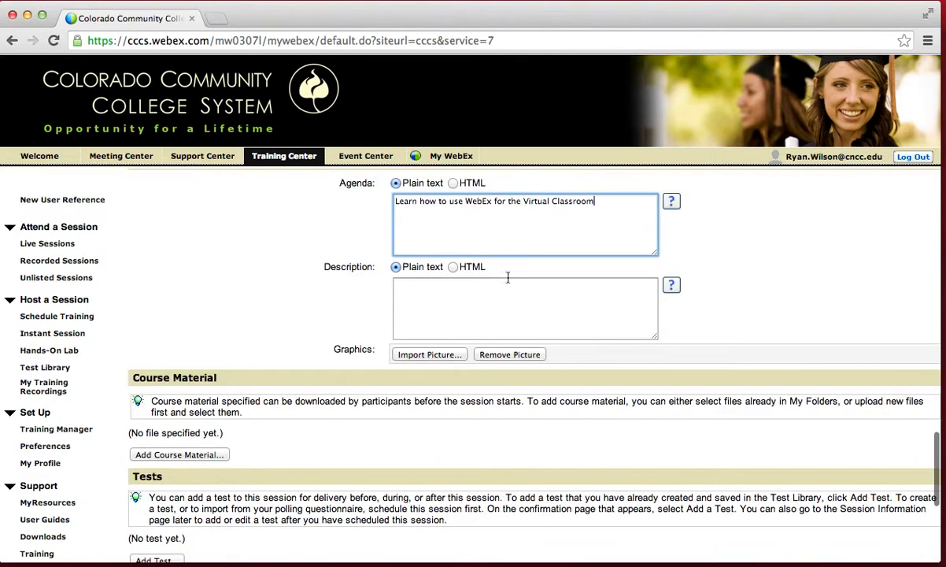
{"action": "scroll", "coordinate": [836, 305], "scroll_direction": "down", "scroll_amount": 3}
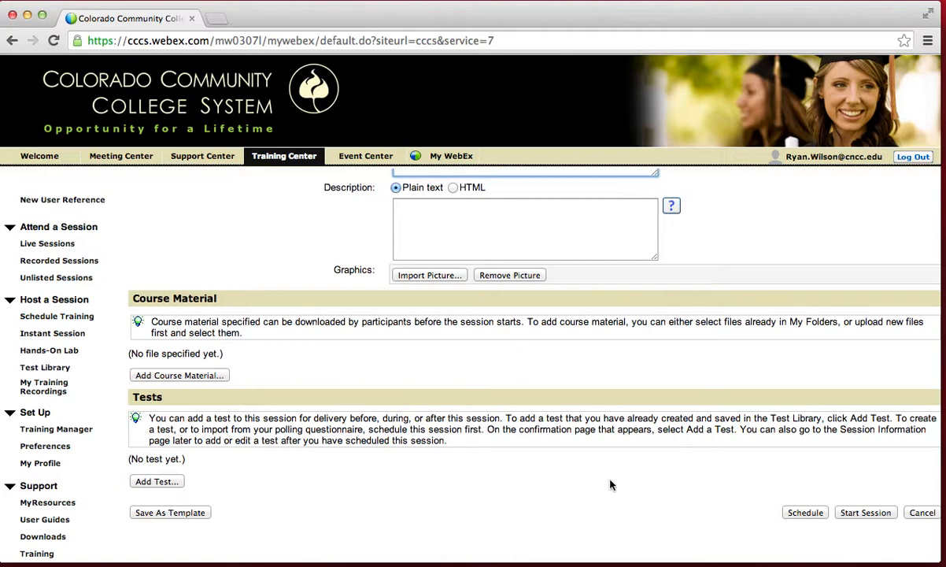
{"action": "scroll", "coordinate": [610, 484], "scroll_direction": "down", "scroll_amount": 2}
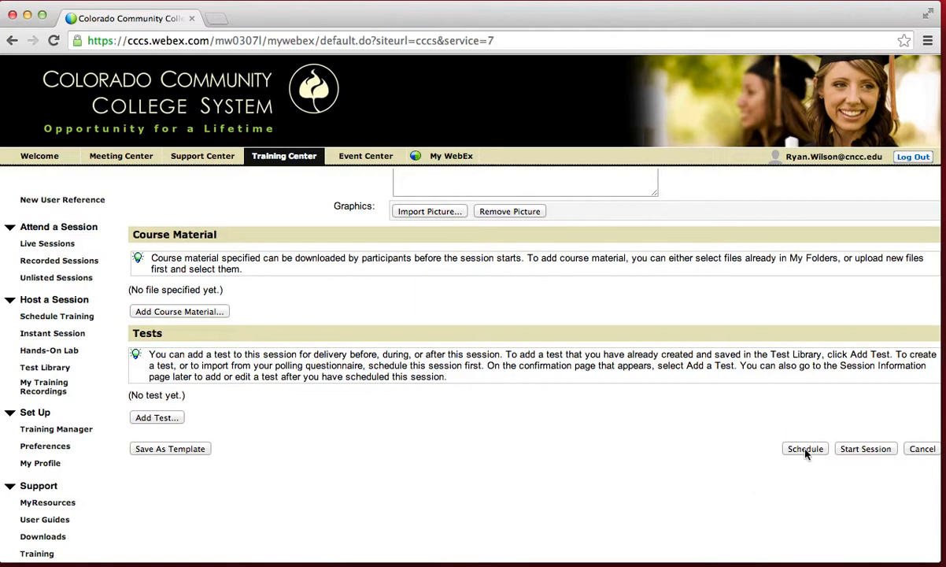
{"action": "scroll", "coordinate": [607, 421], "scroll_direction": "up", "scroll_amount": 10}
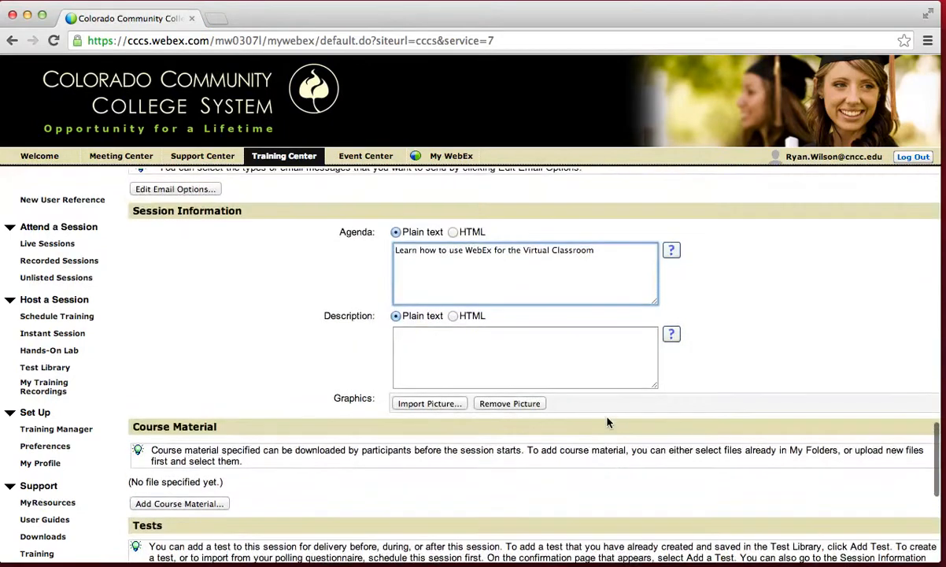
{"action": "scroll", "coordinate": [607, 424], "scroll_direction": "up", "scroll_amount": 10}
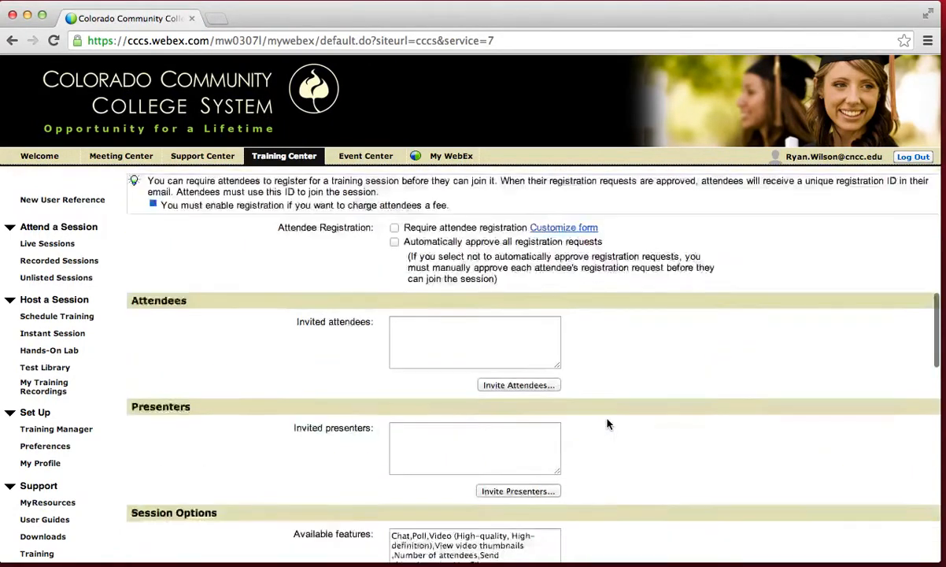
{"action": "scroll", "coordinate": [607, 424], "scroll_direction": "up", "scroll_amount": 7}
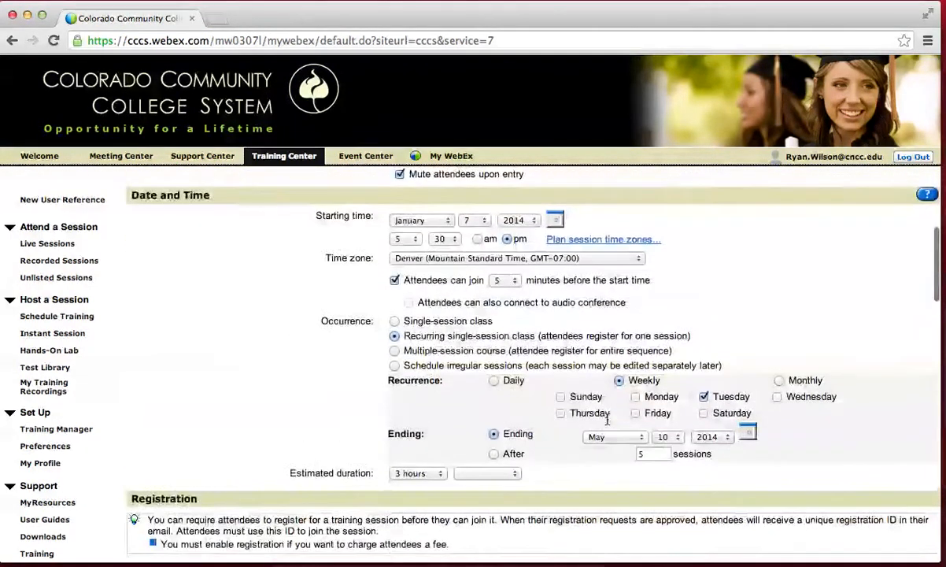
{"action": "scroll", "coordinate": [600, 409], "scroll_direction": "up", "scroll_amount": 3}
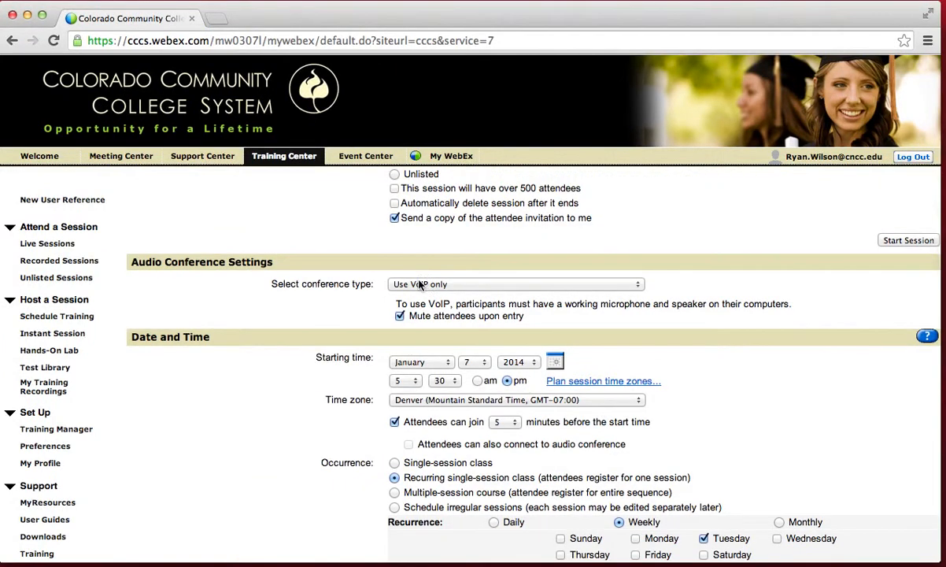
{"action": "left_click", "coordinate": [464, 286]}
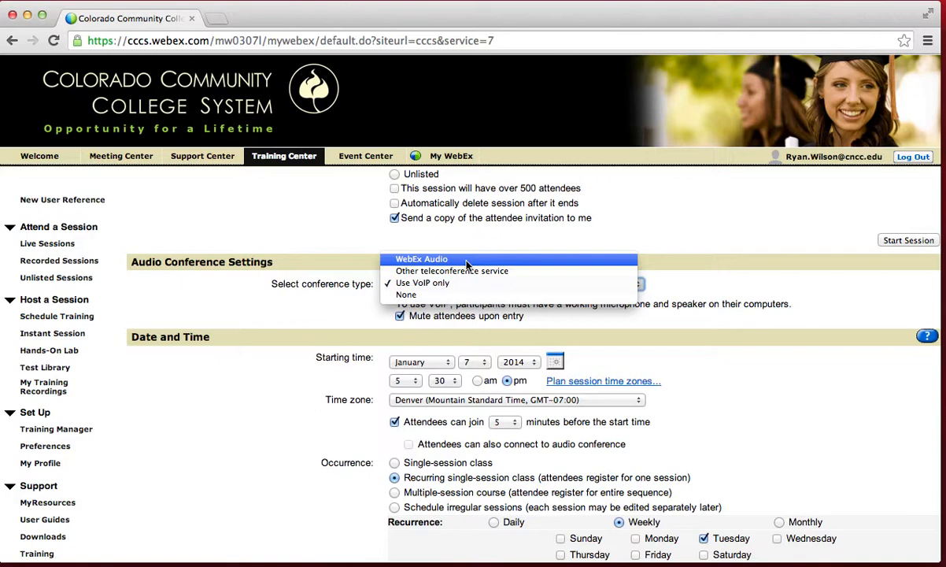
{"action": "left_click", "coordinate": [753, 399]}
{"action": "scroll", "coordinate": [756, 399], "scroll_direction": "down", "scroll_amount": 10}
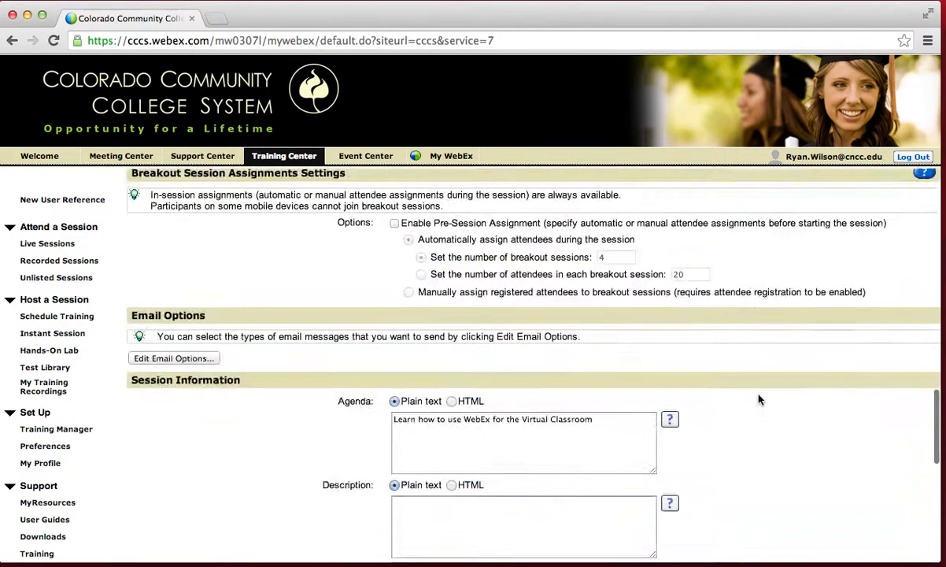
{"action": "scroll", "coordinate": [759, 400], "scroll_direction": "down", "scroll_amount": 10}
- Schedule the session, review the scheduled dates, and accept the confirmation
{"action": "left_click", "coordinate": [803, 375]}
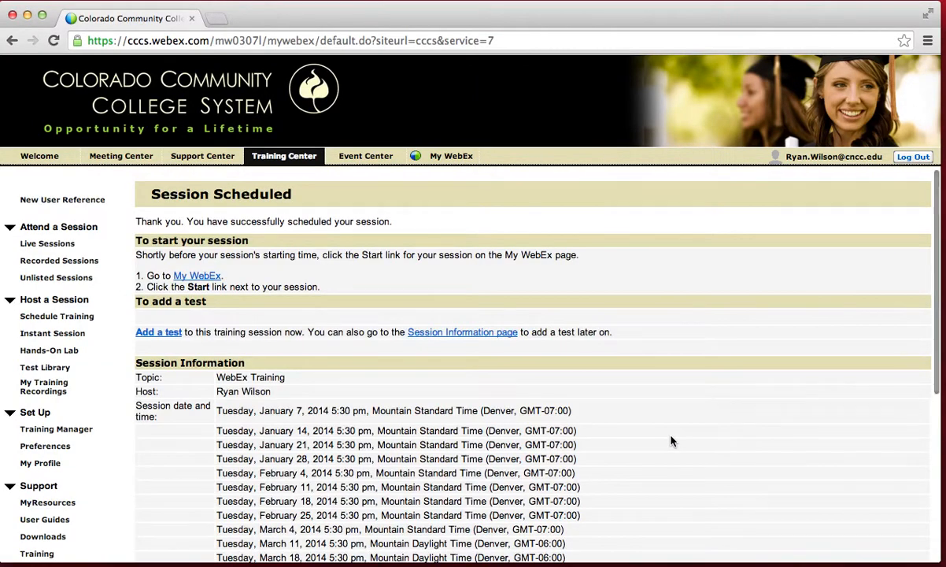
{"action": "scroll", "coordinate": [629, 386], "scroll_direction": "down", "scroll_amount": 1}
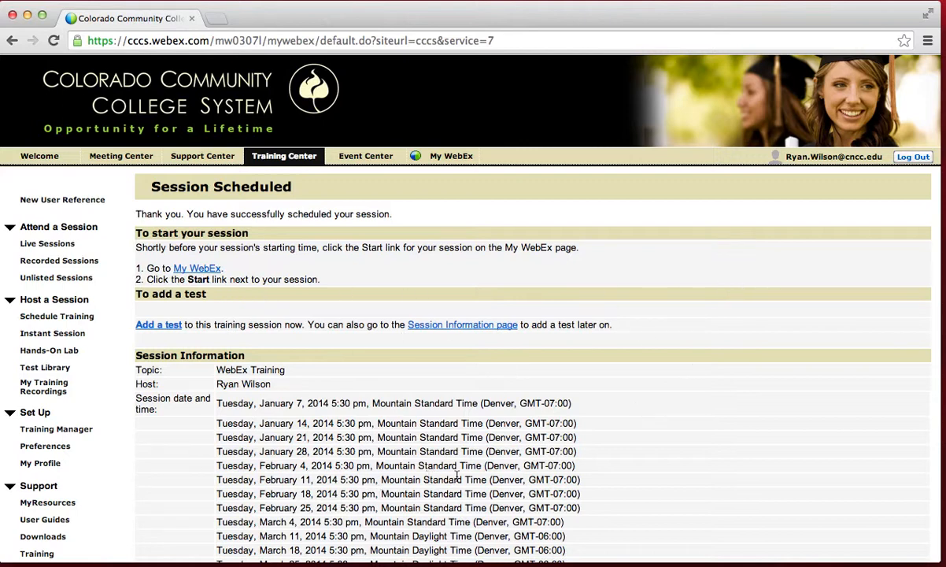
{"action": "scroll", "coordinate": [712, 501], "scroll_direction": "down", "scroll_amount": 1}
{"action": "scroll", "coordinate": [713, 501], "scroll_direction": "down", "scroll_amount": 5}
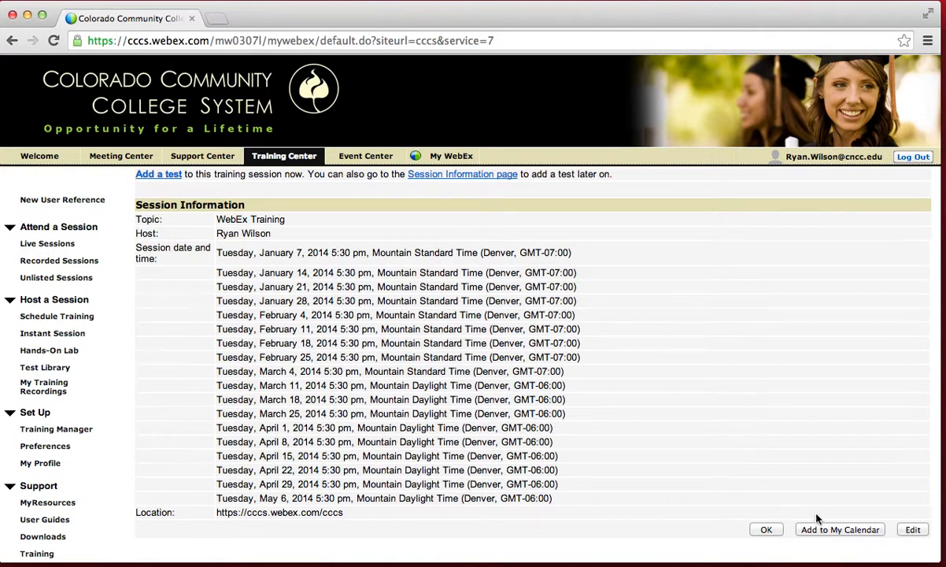
{"action": "scroll", "coordinate": [816, 515], "scroll_direction": "down", "scroll_amount": 3}
{"action": "left_click", "coordinate": [766, 430]}
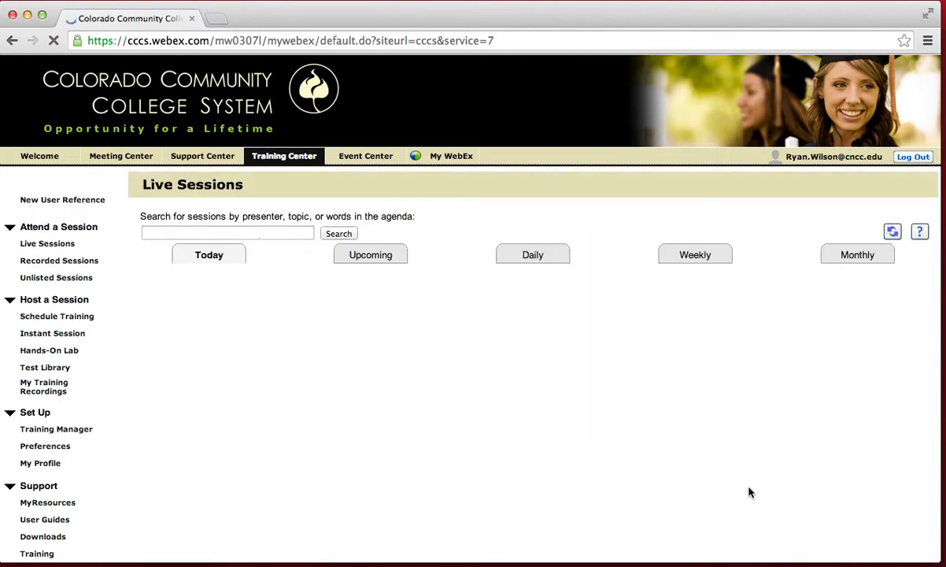
{"action": "scroll", "coordinate": [392, 416], "scroll_direction": "down", "scroll_amount": 1}
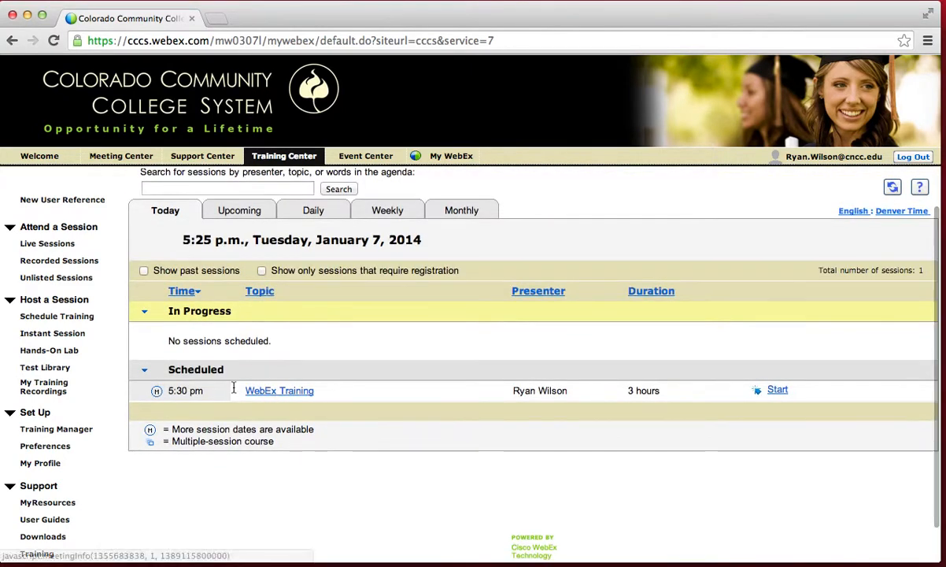